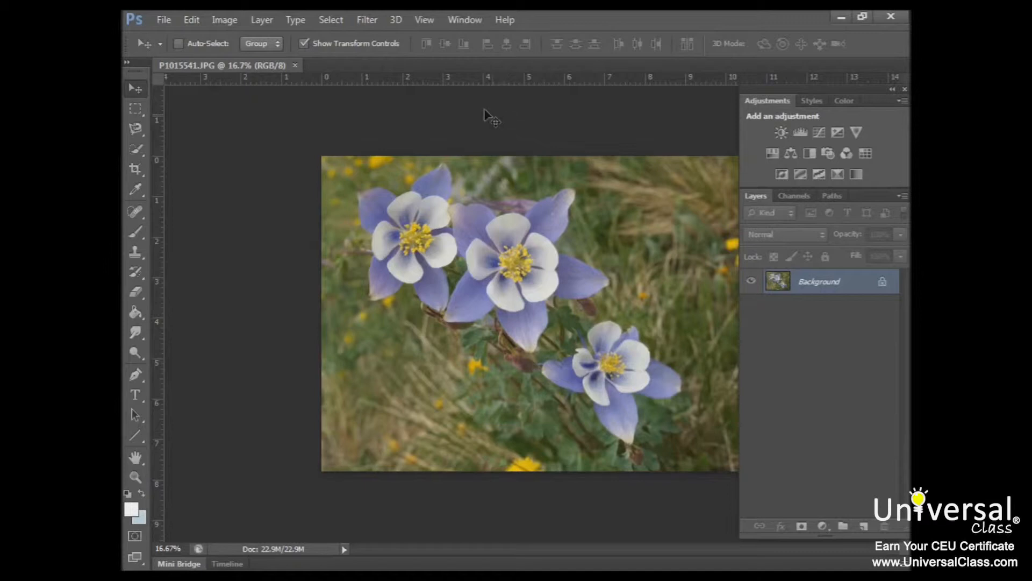
Activate the Brush tool and set its size to 77 px, keeping the blending mode at Normal.
left_click(135, 234)
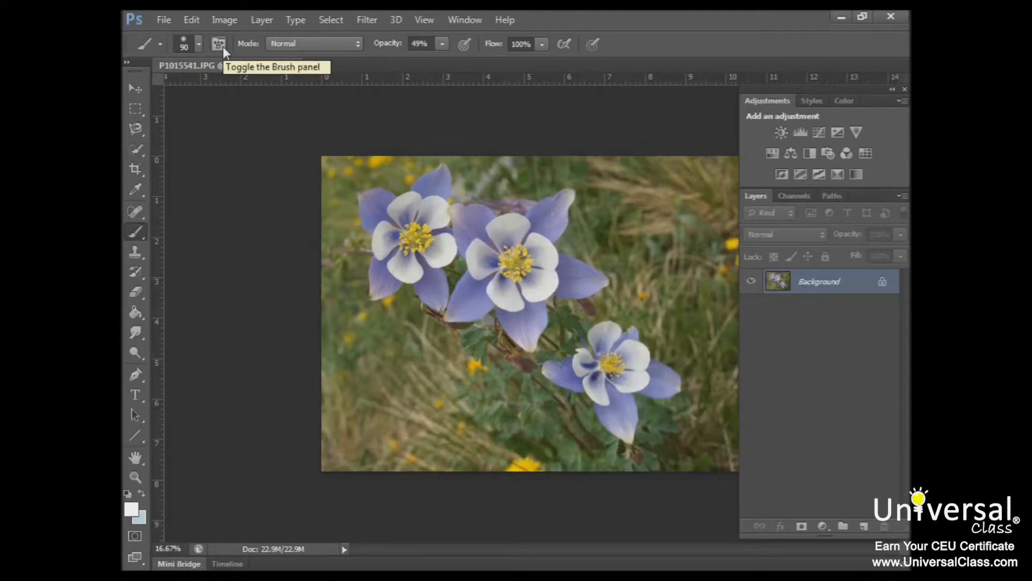
left_click(197, 45)
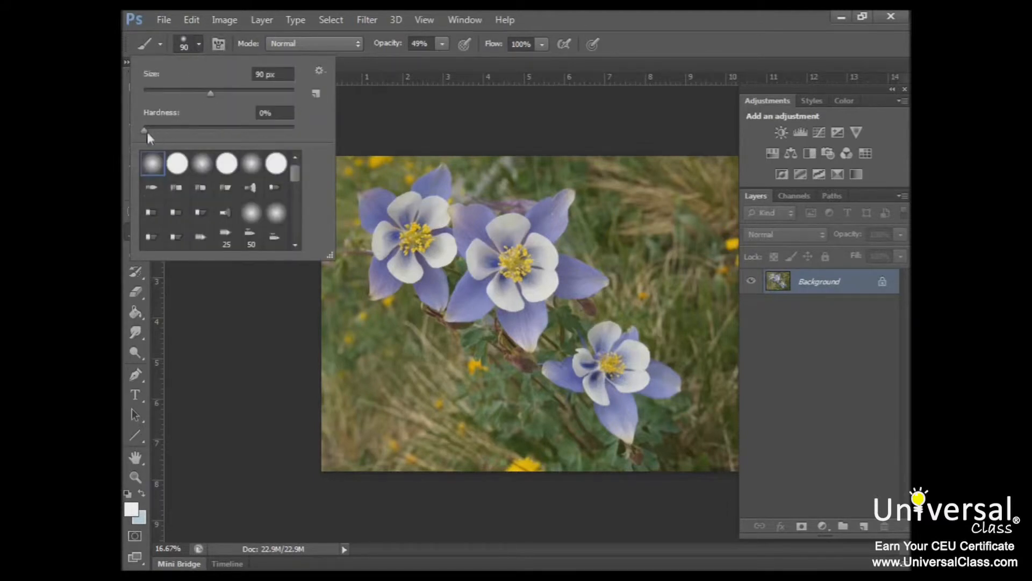
left_click_drag(209, 93, 201, 92)
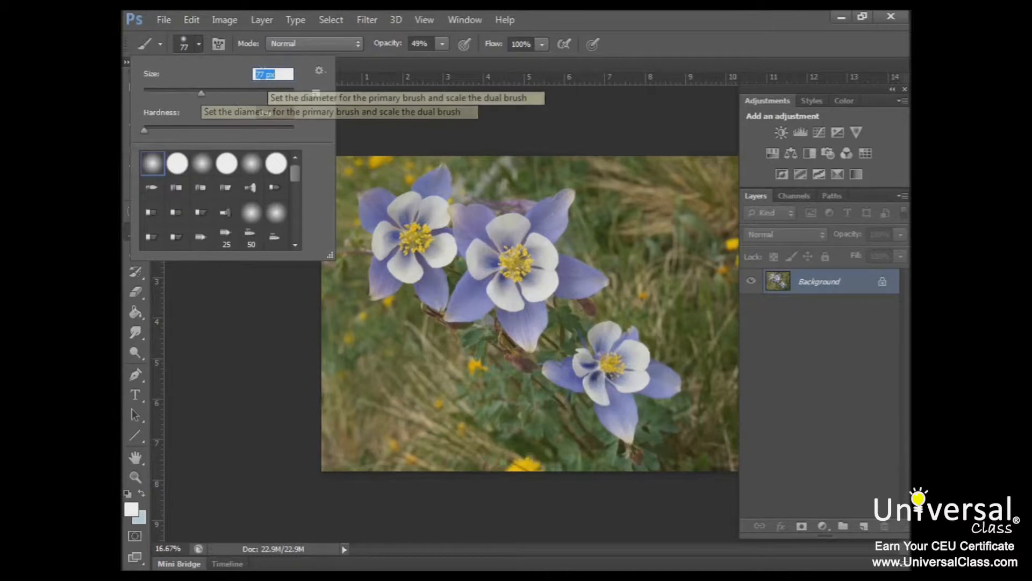
left_click(359, 51)
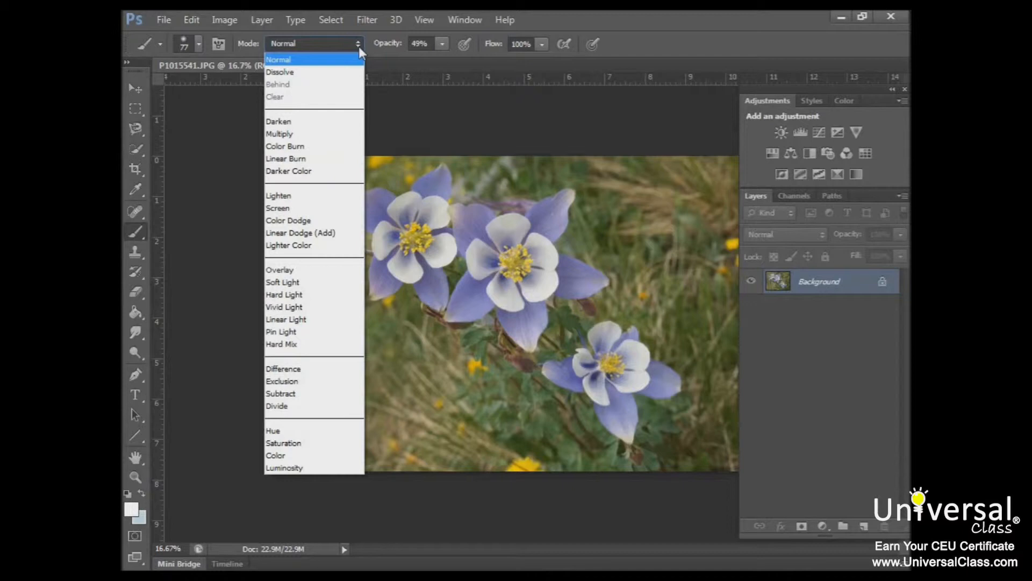
left_click(359, 46)
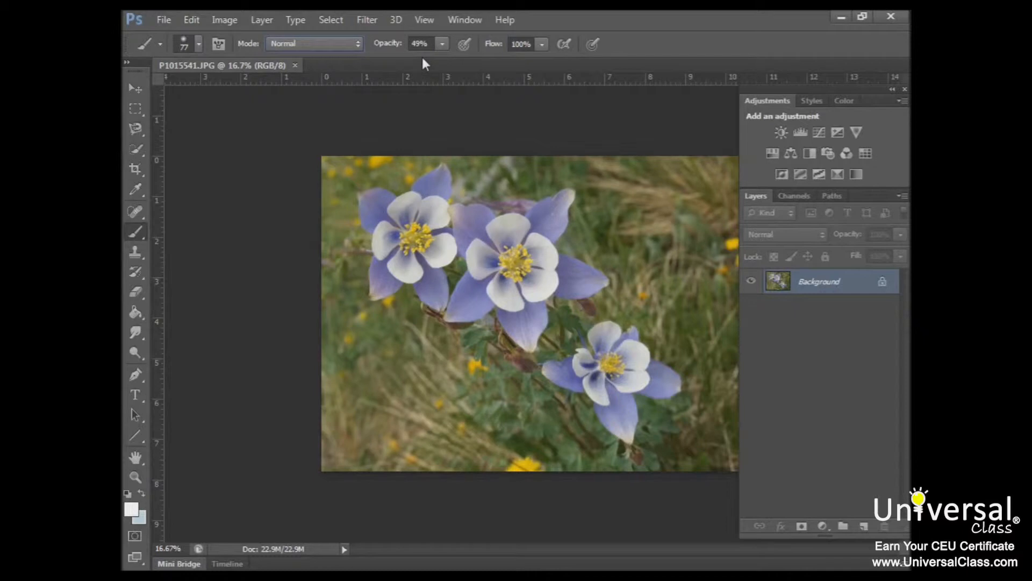
Set the foreground color to the vivid blue 3014d6.
left_click(131, 514)
left_click(482, 346)
left_click(445, 318)
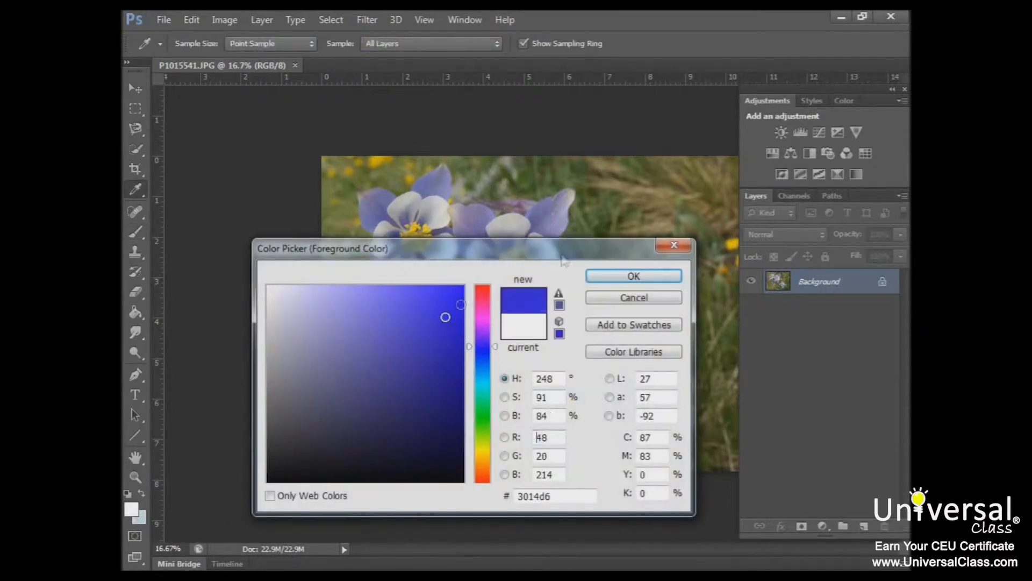
left_click(634, 276)
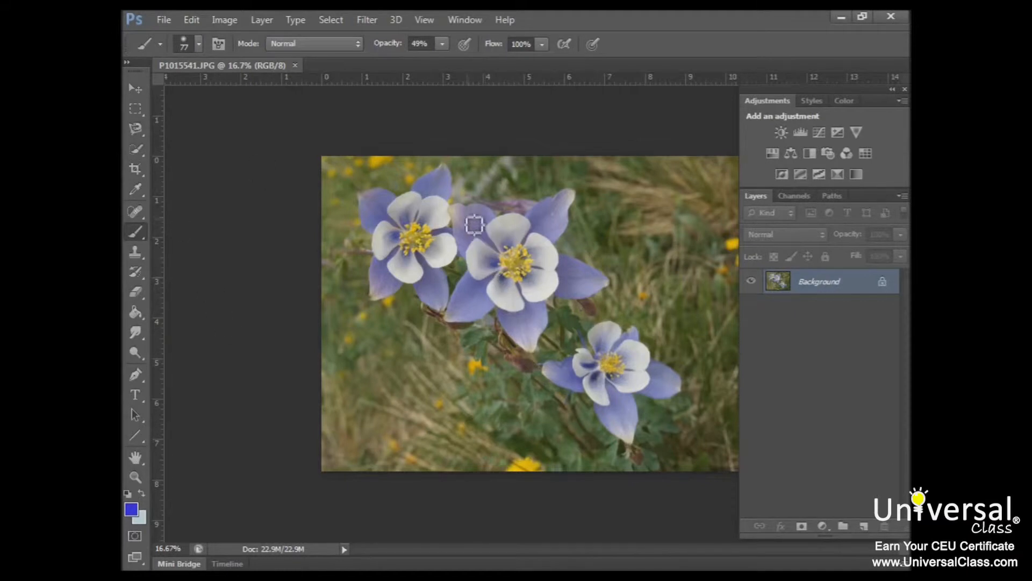
Quick-select the middle flower's blue petals and paint them with the foreground color using a 300 px brush at 49% opacity.
left_click(136, 150)
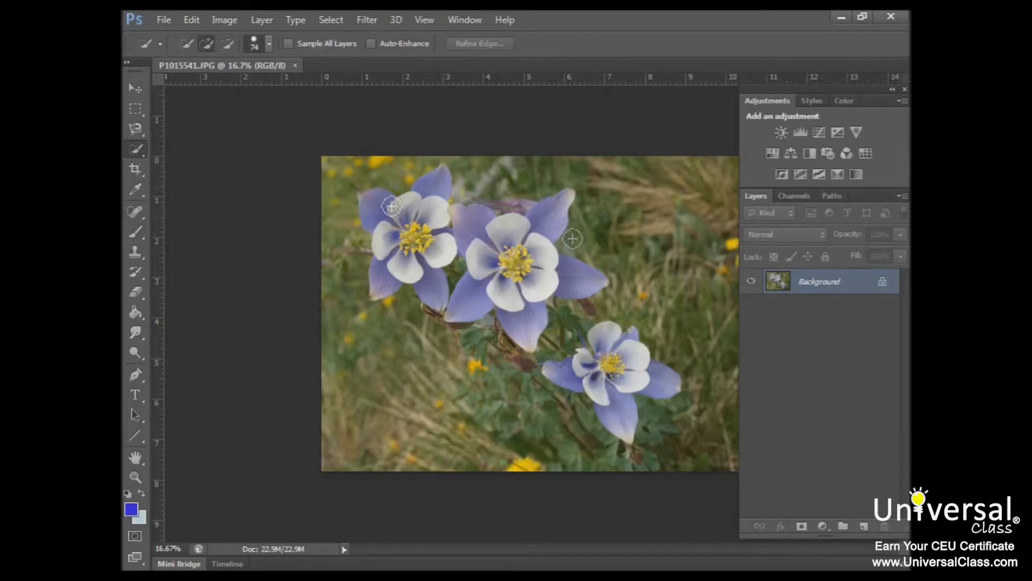
mouse_move(472, 230)
left_mouse_down()
mouse_move(500, 296)
mouse_move(478, 305)
mouse_move(525, 334)
mouse_move(590, 291)
mouse_move(578, 289)
mouse_move(581, 265)
mouse_move(558, 227)
left_mouse_up()
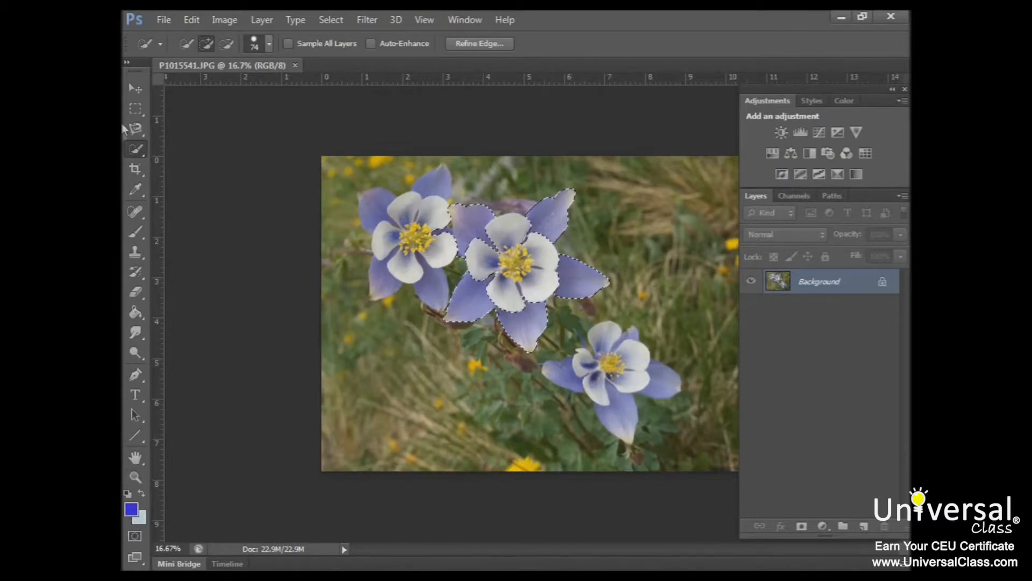
left_click(138, 231)
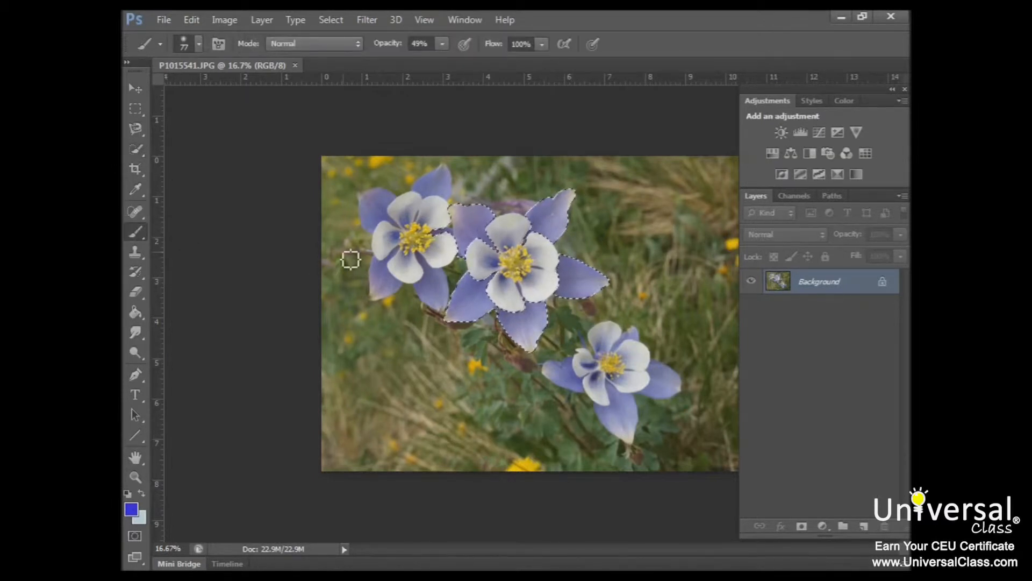
key("bracketright")
key("bracketright")
key("bracketright")
key("bracketright")
key("bracketright")
key("bracketright")
key("bracketright")
key("bracketright")
key("bracketright")
left_click_drag(463, 223, 464, 252)
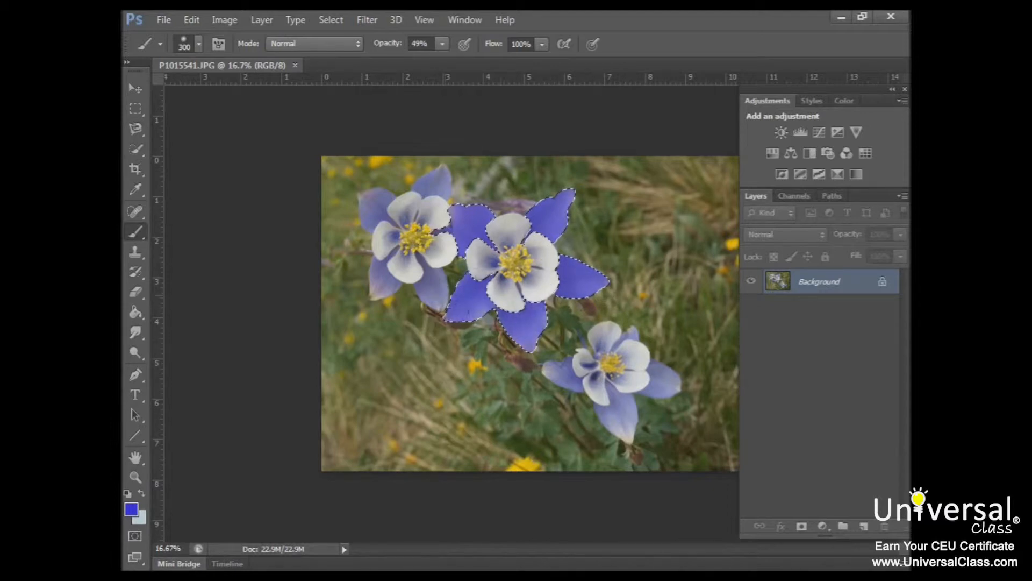
Undo the brush painting on the petals and switch to the Pencil tool.
left_click(191, 20)
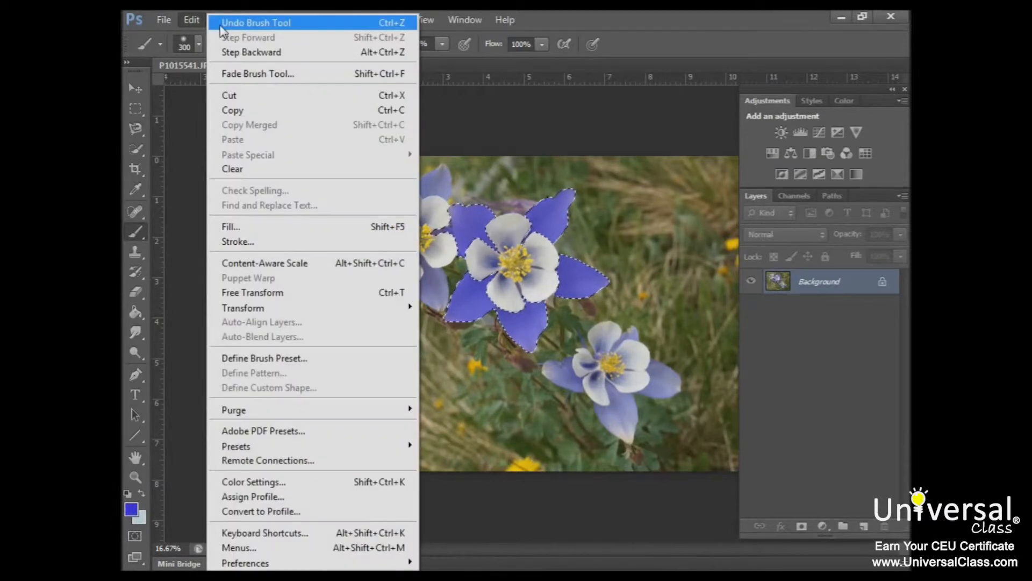
left_click(222, 24)
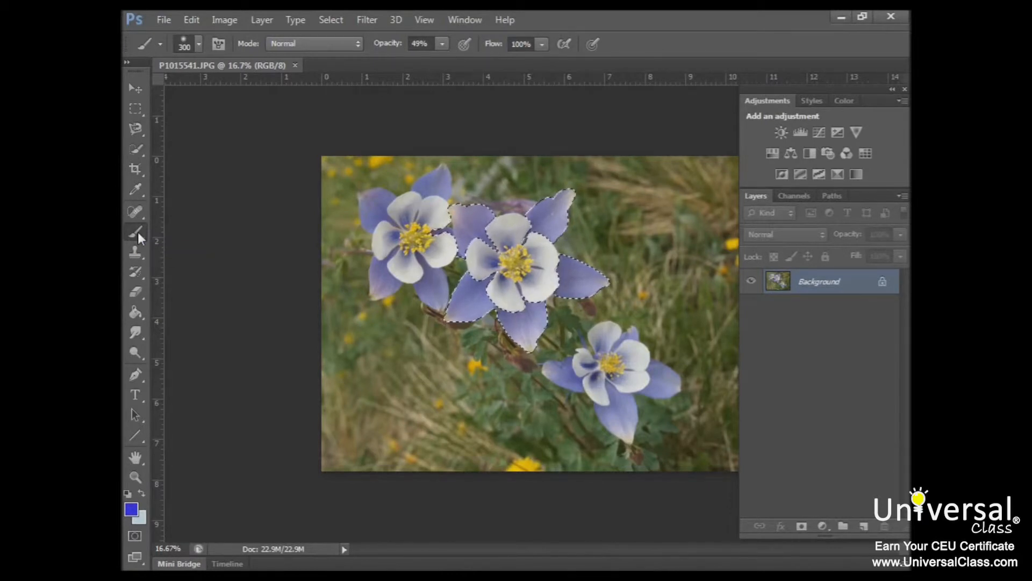
right_click(137, 232)
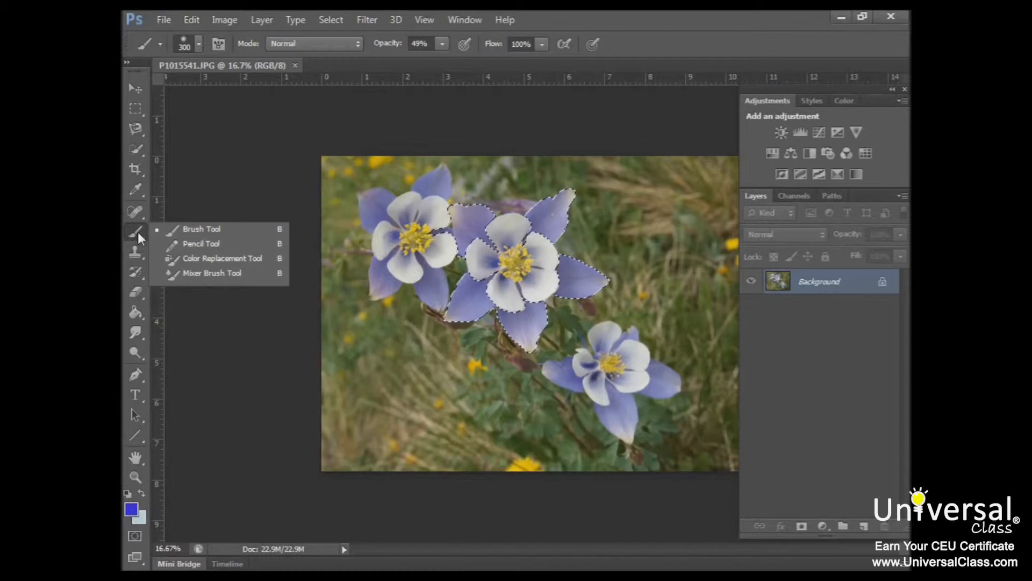
left_click(200, 245)
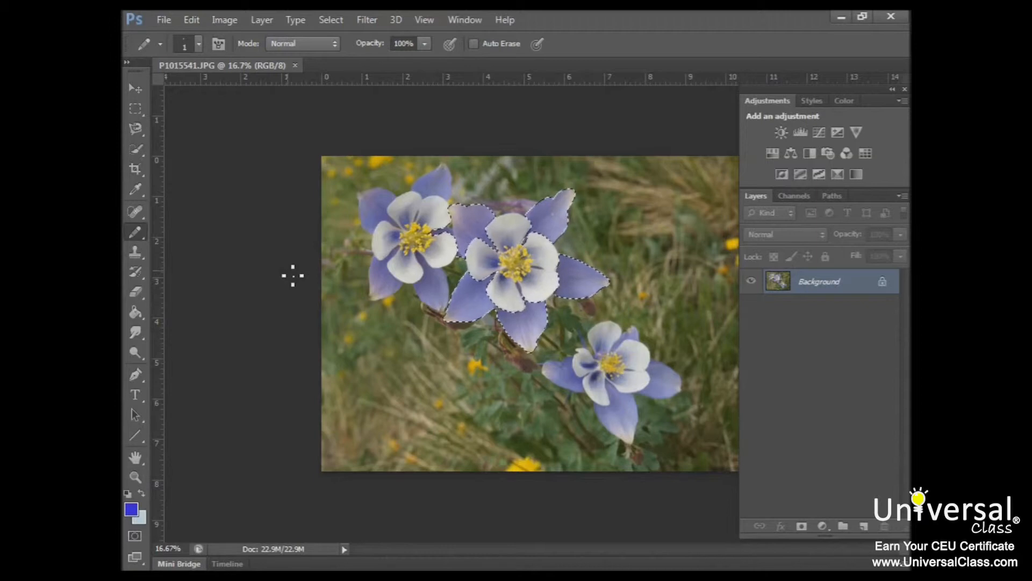
Erase the middle flower's upper-left petal with the Eraser in Brush mode at 100% opacity, and undo the erasure.
left_click(137, 292)
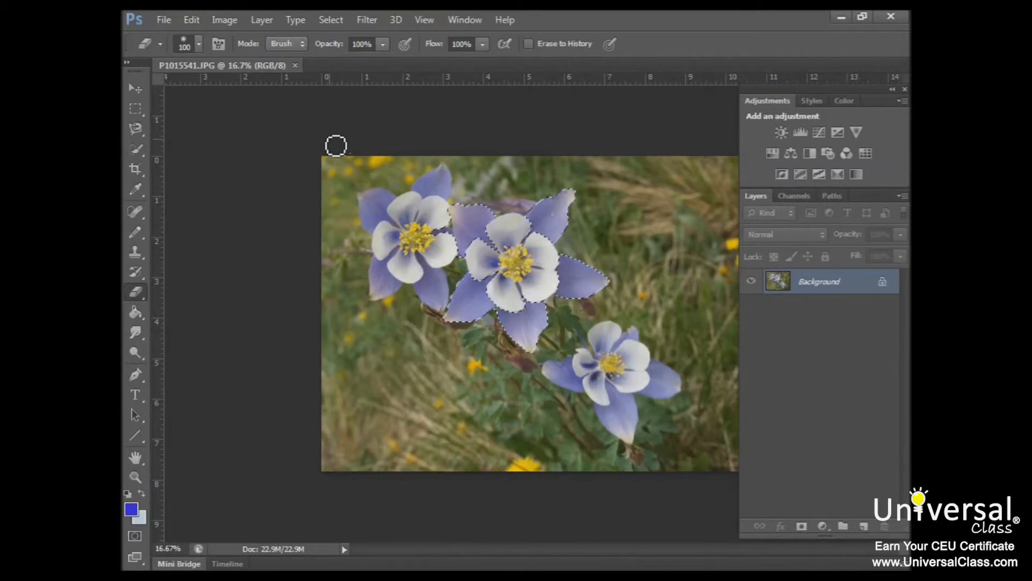
left_click(303, 46)
left_click(303, 47)
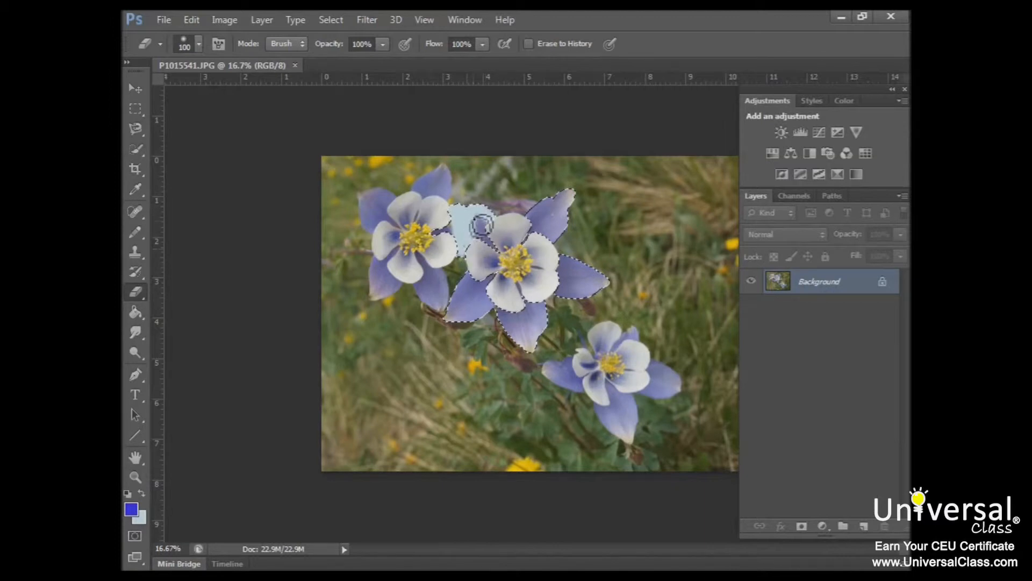
left_click_drag(487, 232, 461, 223)
key("ctrl+z")
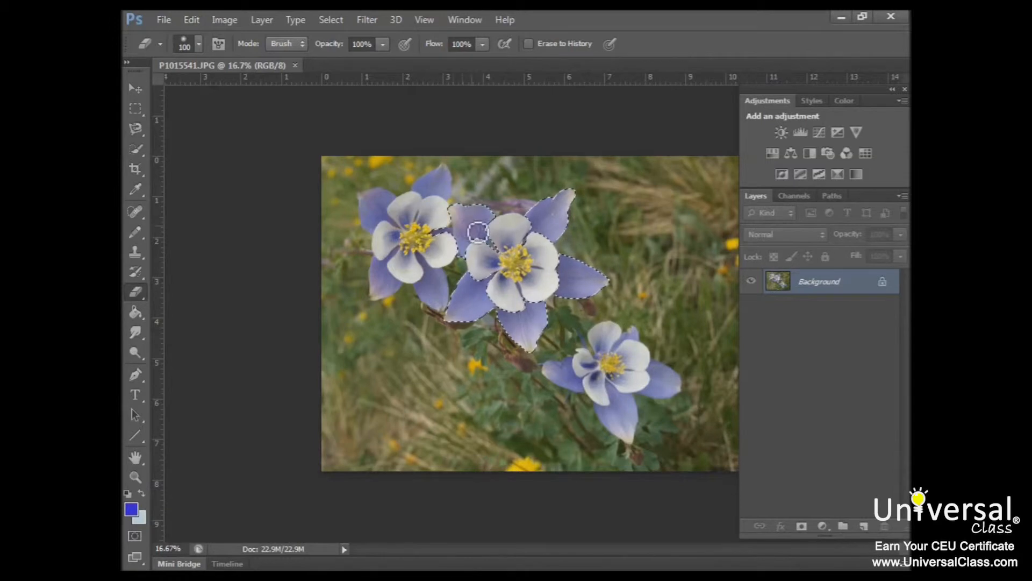
Erase the same petal with the Eraser at 50% opacity and 200 px size, and undo the erasure.
left_click(383, 44)
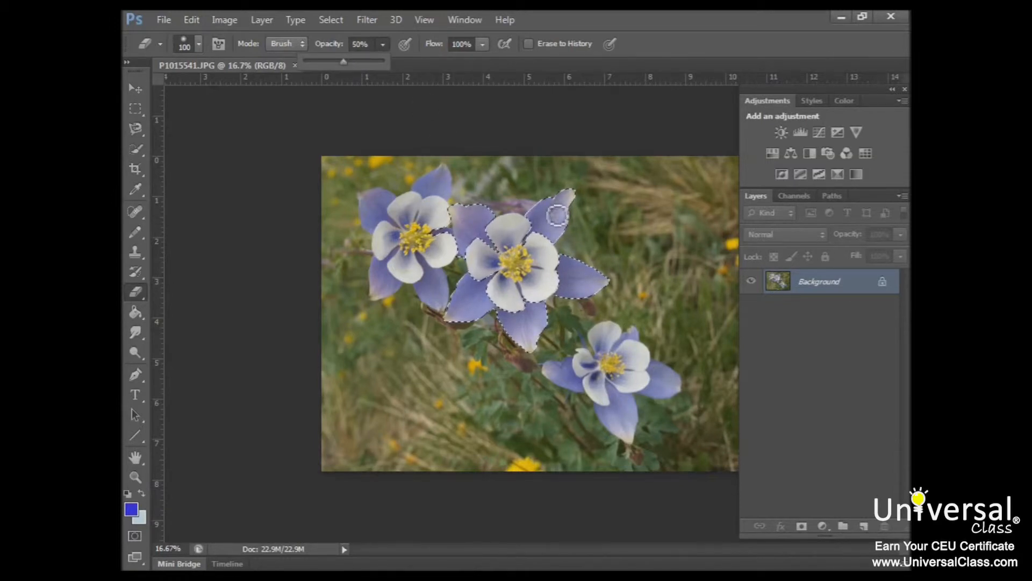
key("bracketright")
key("bracketright")
key("bracketright")
key("bracketright")
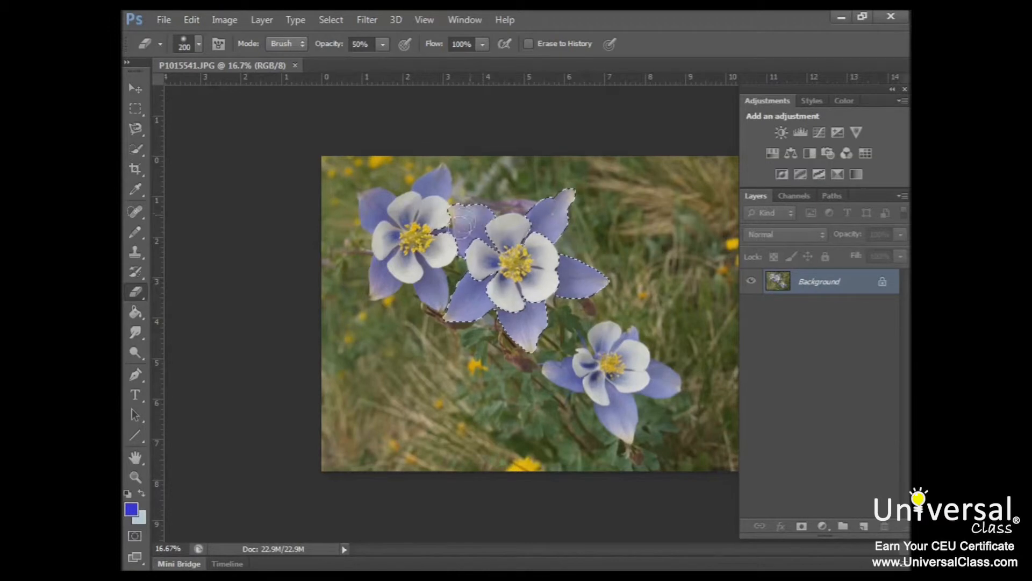
left_click_drag(480, 221, 449, 207)
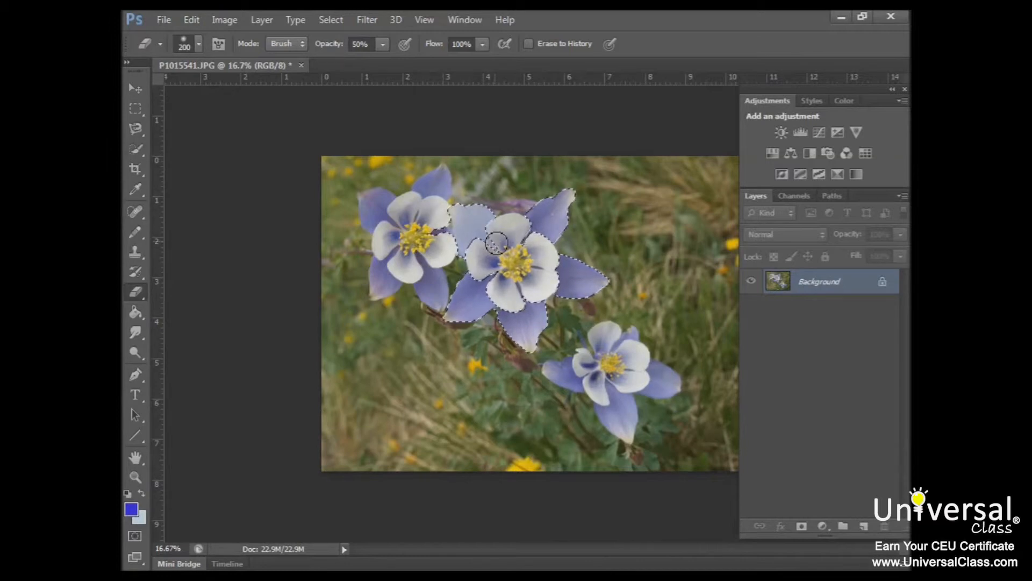
key("ctrl+z")
Switch to the Background Eraser tool and set its brush size to 50 px.
right_click(136, 292)
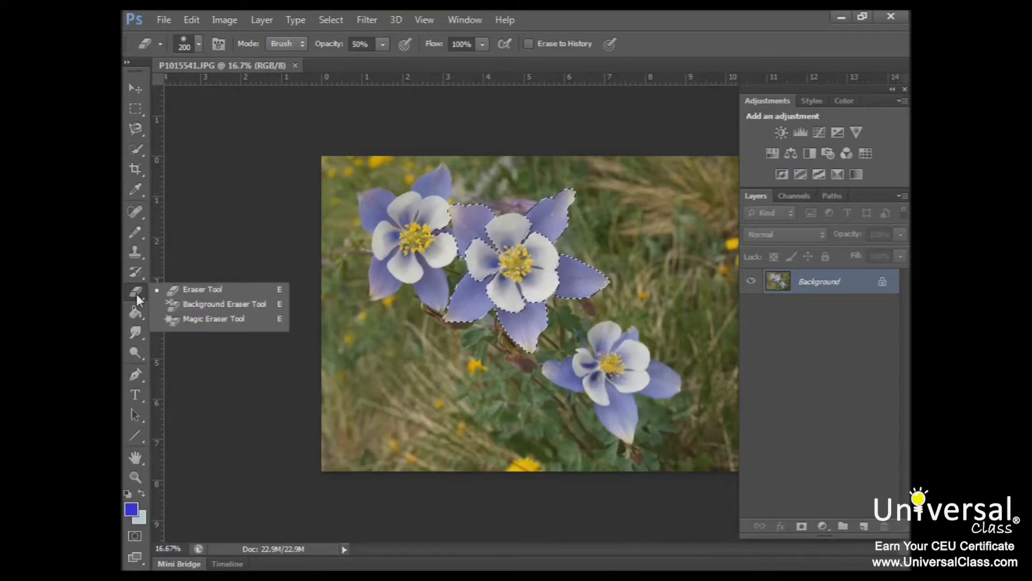
left_click(206, 304)
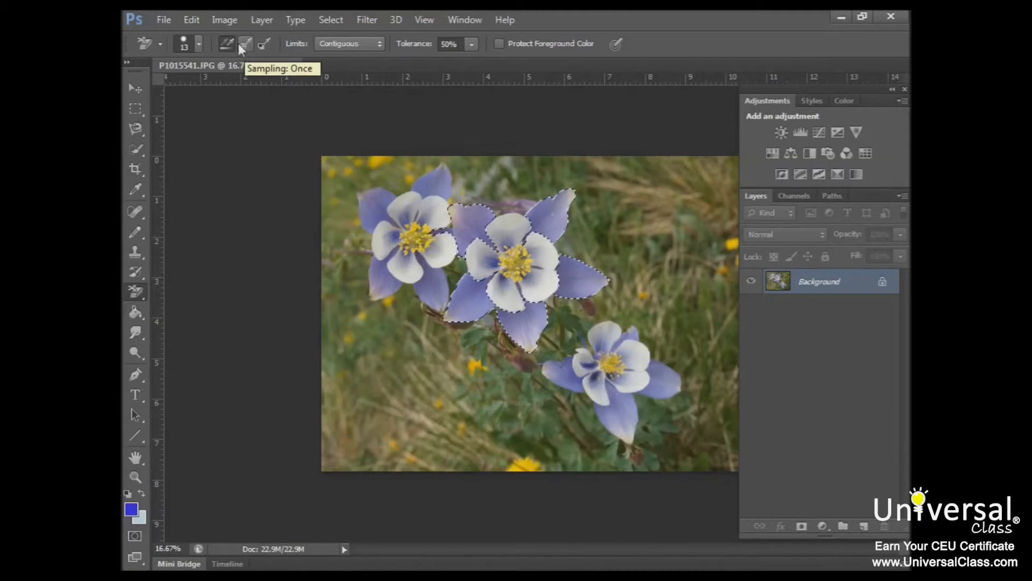
left_click(198, 45)
left_click_drag(162, 87, 180, 88)
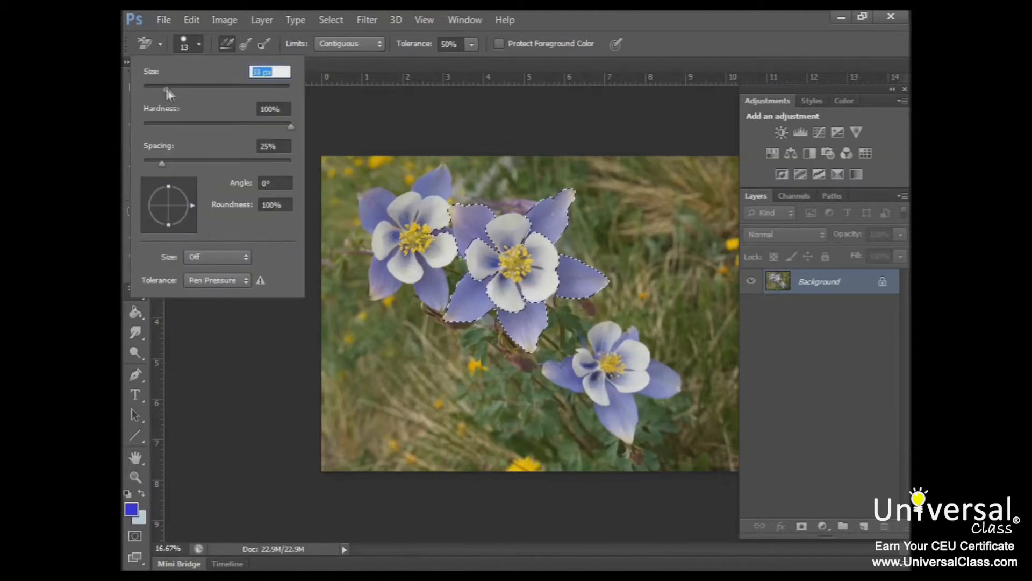
left_click(385, 117)
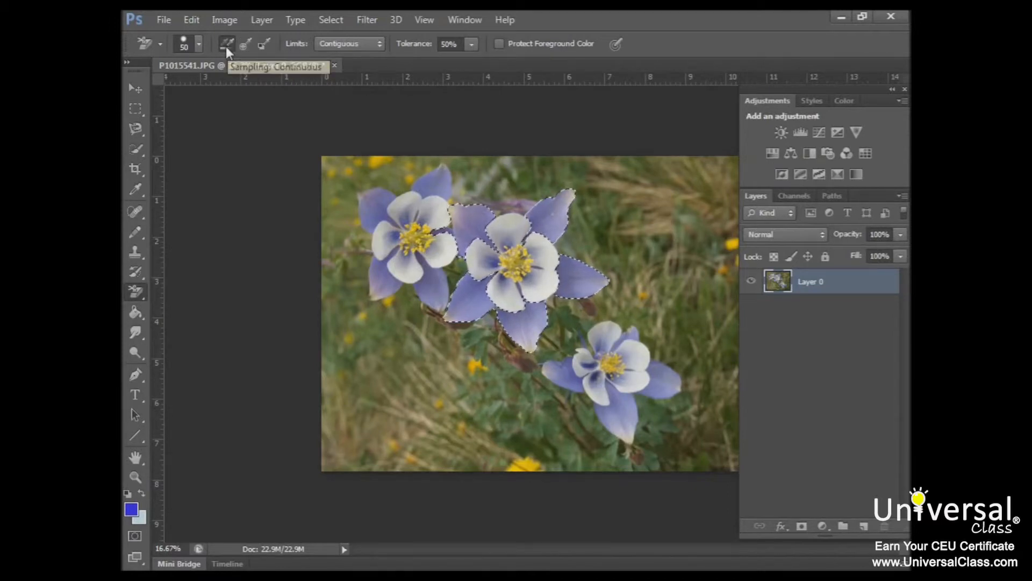
Keep the Background Eraser's limits at Contiguous, set its tolerance to 36%, and protect the foreground color.
left_click(377, 44)
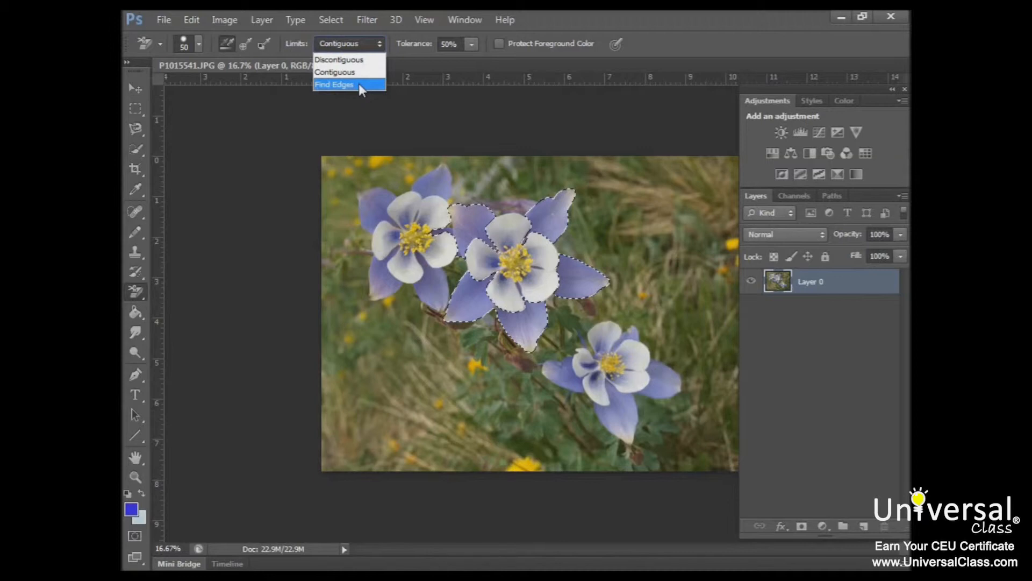
left_click(470, 48)
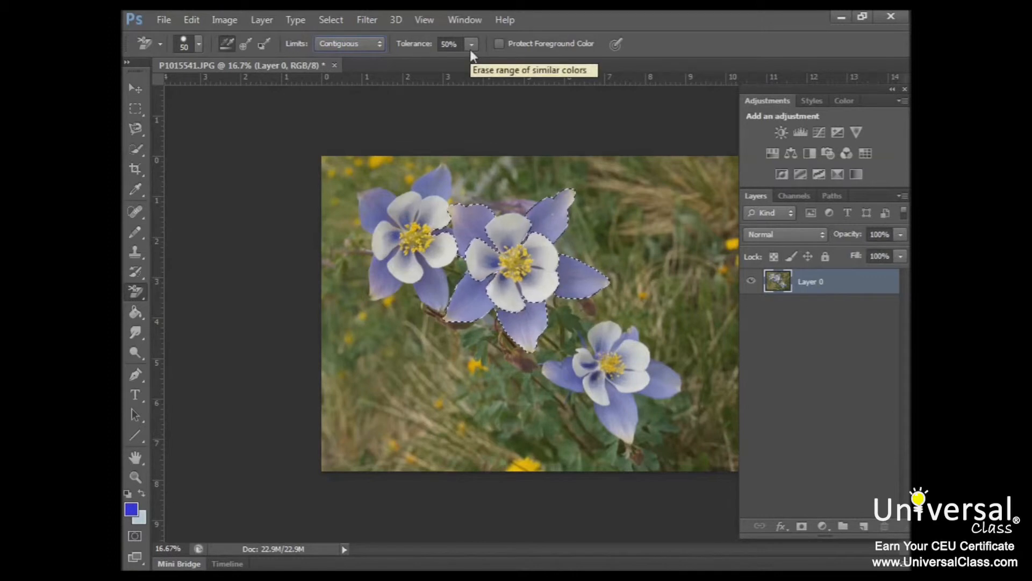
left_click(471, 51)
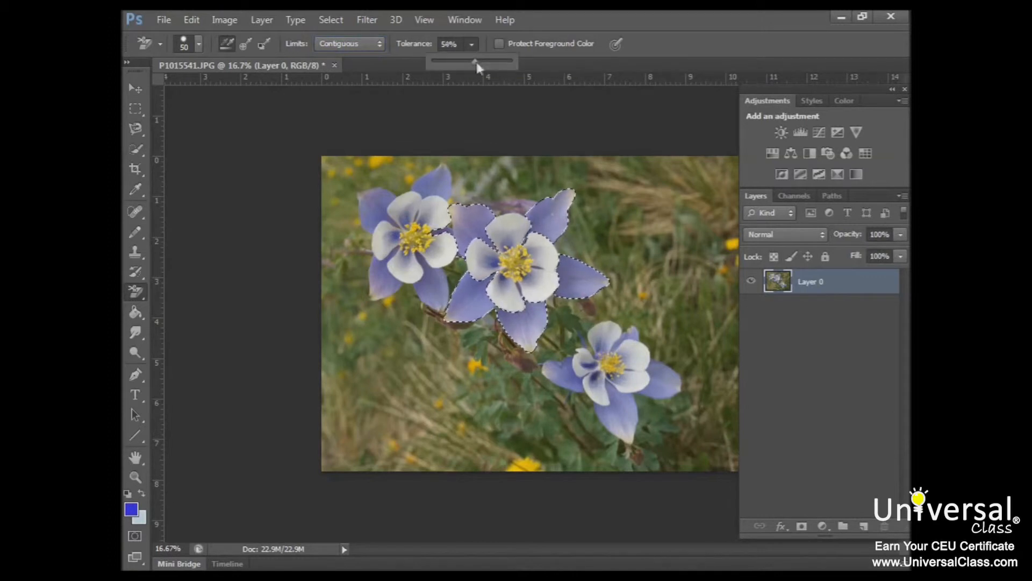
left_click_drag(462, 62, 461, 62)
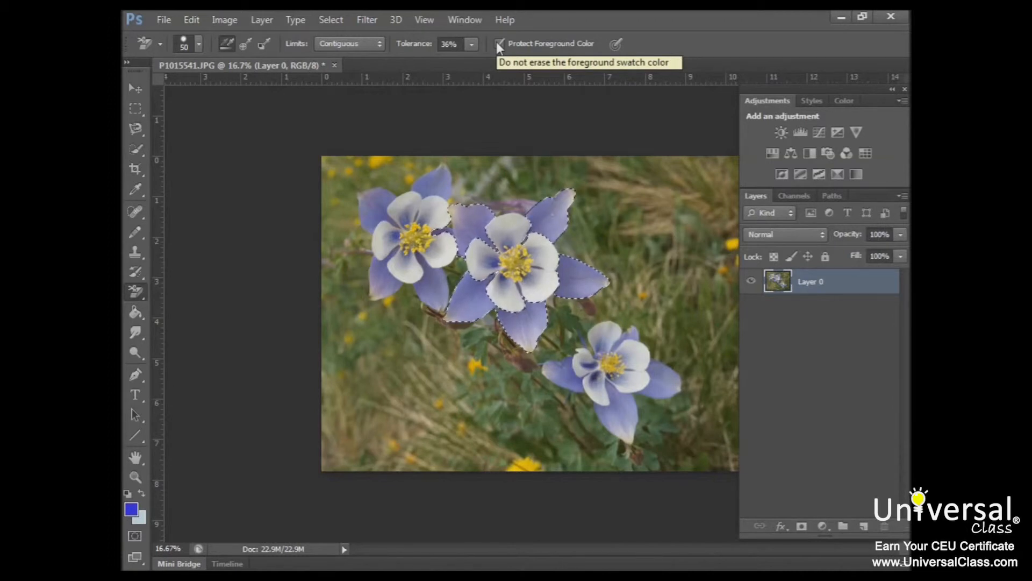
Deselect the petals and erase the grassy background around the three flowers with the Background Eraser at 700 px.
key("ctrl+d")
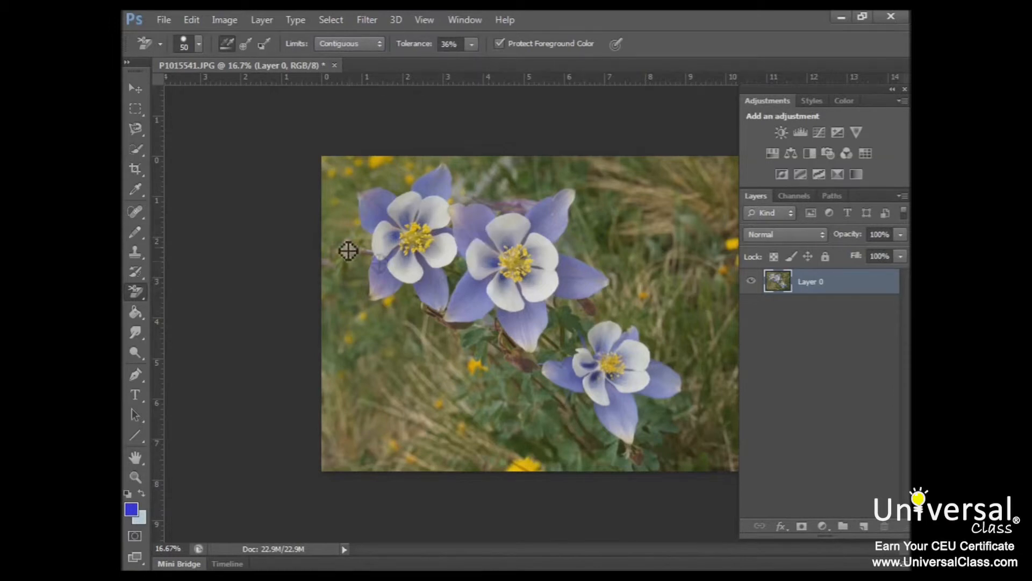
mouse_move(341, 205)
left_mouse_down()
mouse_move(347, 270)
mouse_move(336, 188)
left_mouse_up()
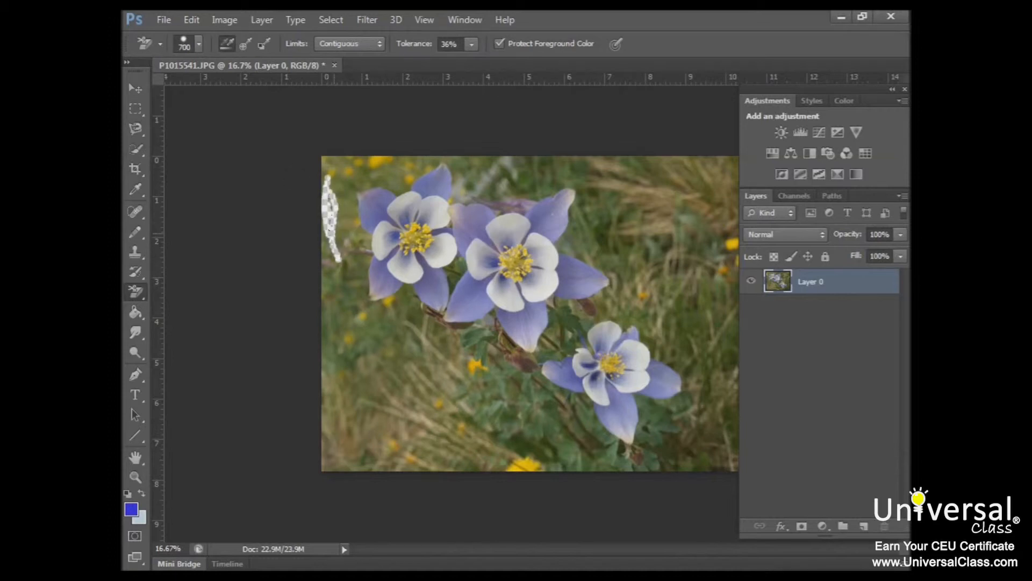
left_click(327, 169)
mouse_move(330, 269)
left_mouse_down()
mouse_move(339, 289)
mouse_move(339, 231)
mouse_move(350, 431)
mouse_move(368, 417)
mouse_move(438, 417)
mouse_move(434, 385)
mouse_move(454, 393)
left_mouse_up()
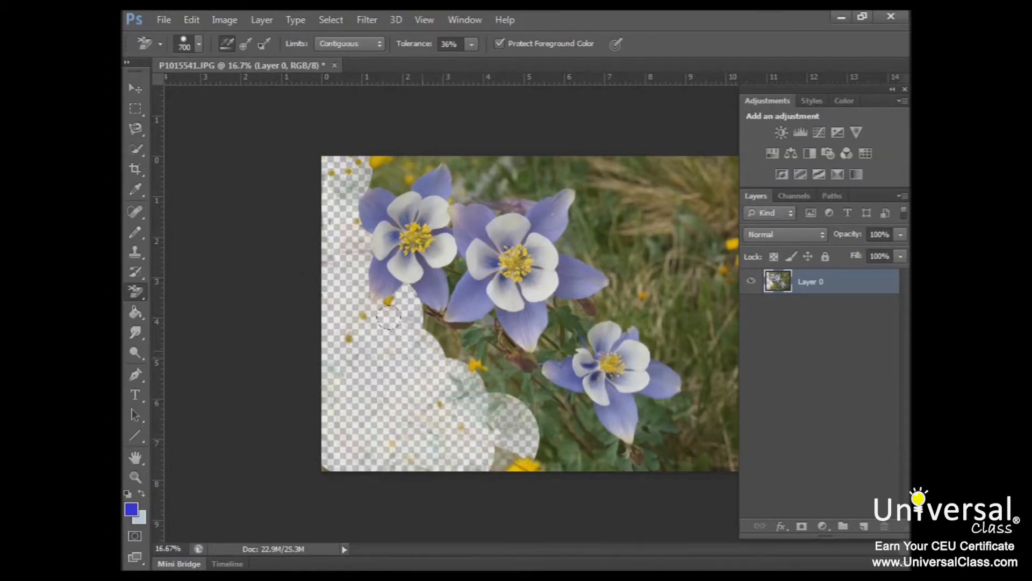
mouse_move(403, 324)
left_mouse_down()
mouse_move(441, 321)
mouse_move(424, 336)
mouse_move(470, 365)
mouse_move(514, 371)
left_mouse_up()
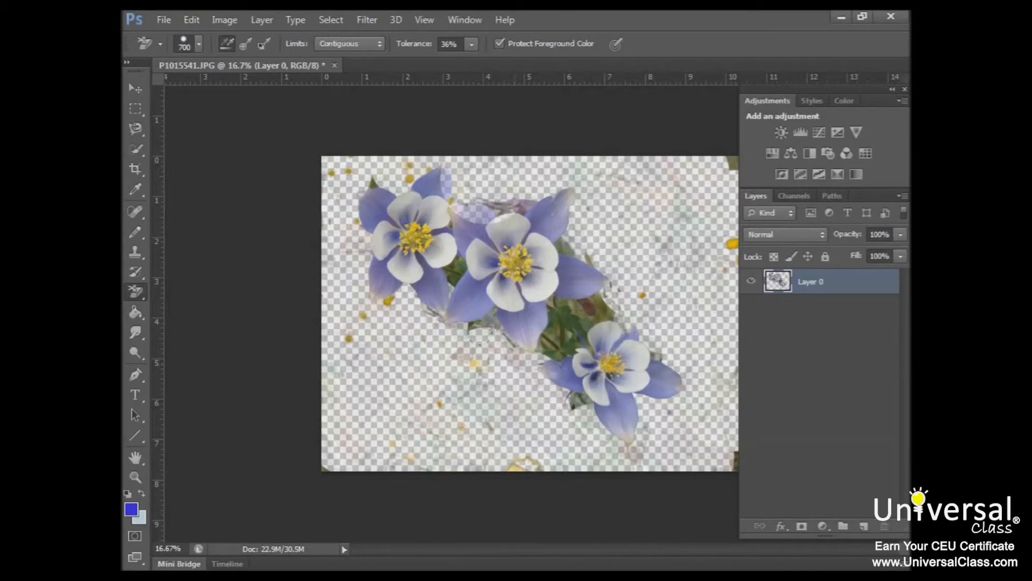
mouse_move(602, 301)
left_mouse_down()
mouse_move(543, 350)
mouse_move(581, 309)
mouse_move(559, 267)
left_mouse_up()
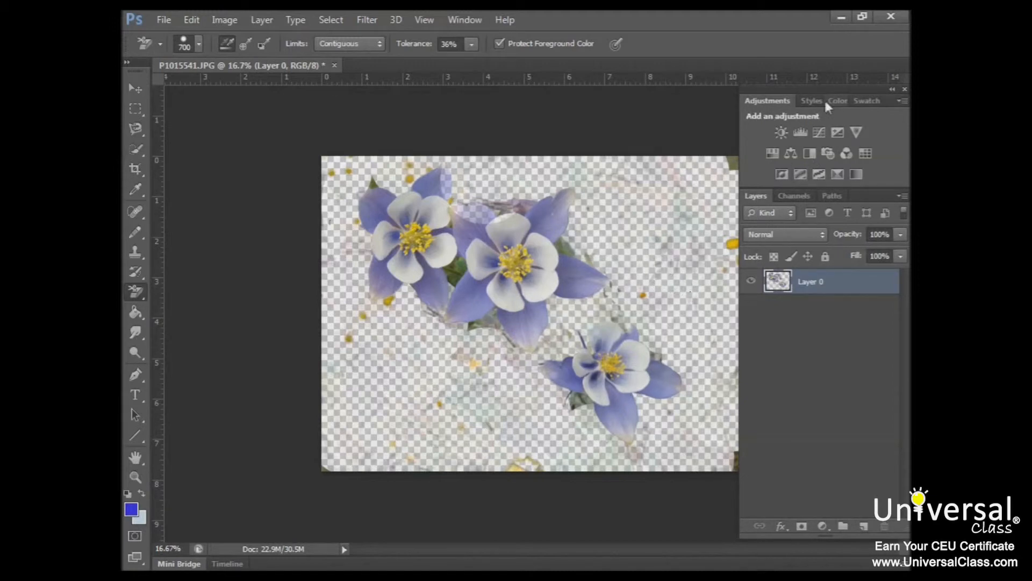
Show the color swatches.
left_click(866, 102)
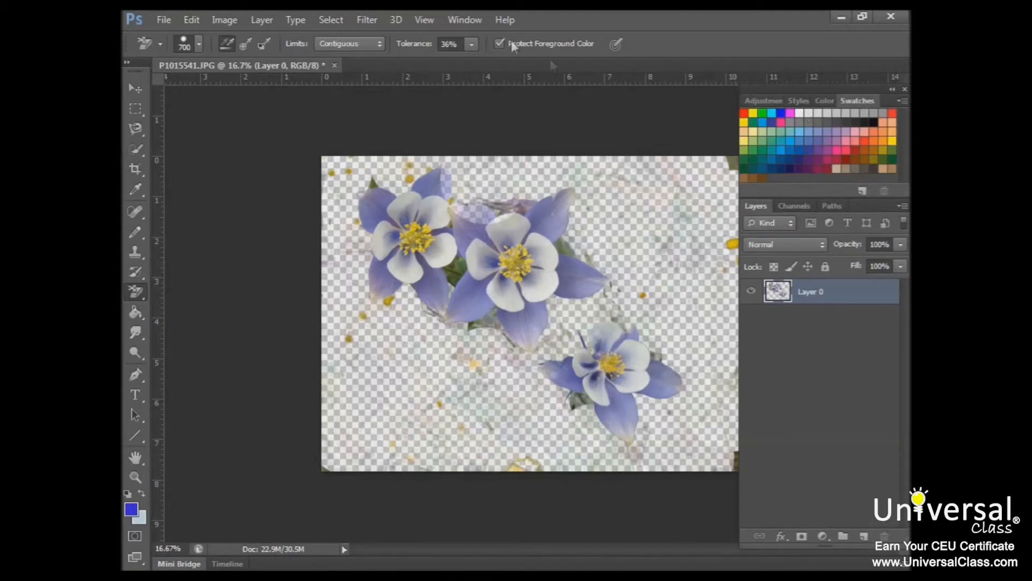
left_click(465, 20)
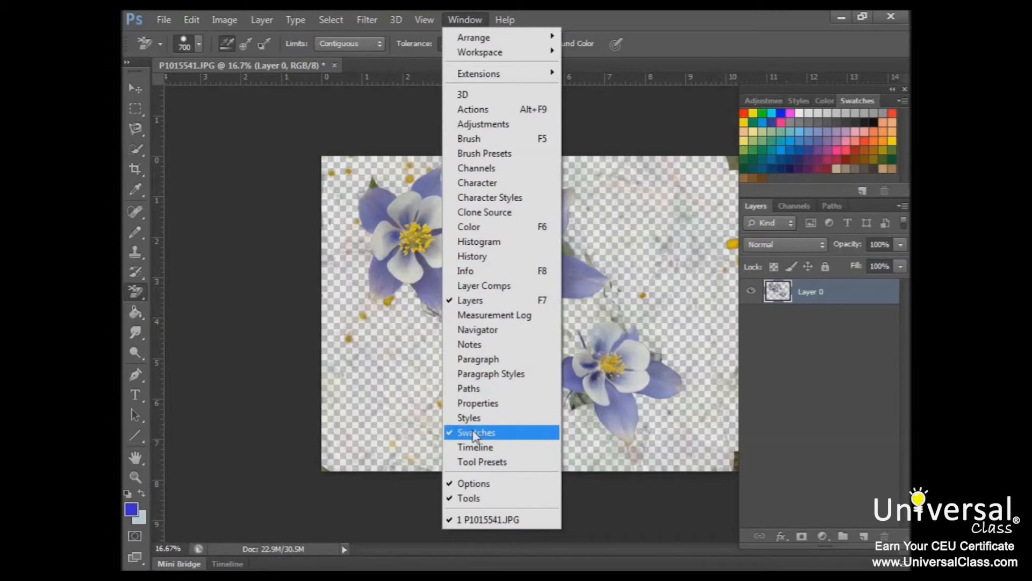
left_click(716, 125)
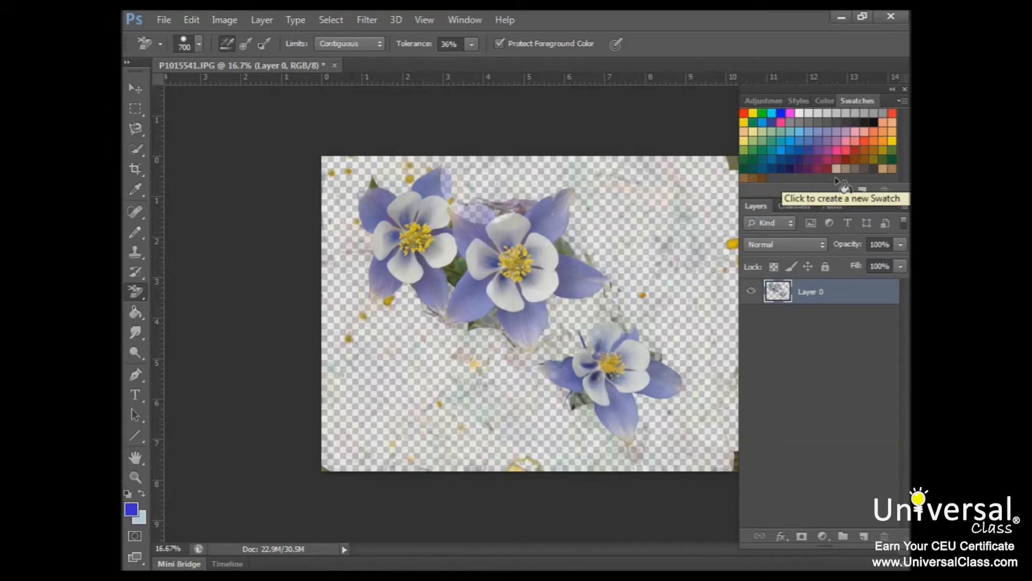
Sample a muted purple (#70699d) from a petal of the upper-left flower and save it as a swatch named "flower petal".
left_click(132, 510)
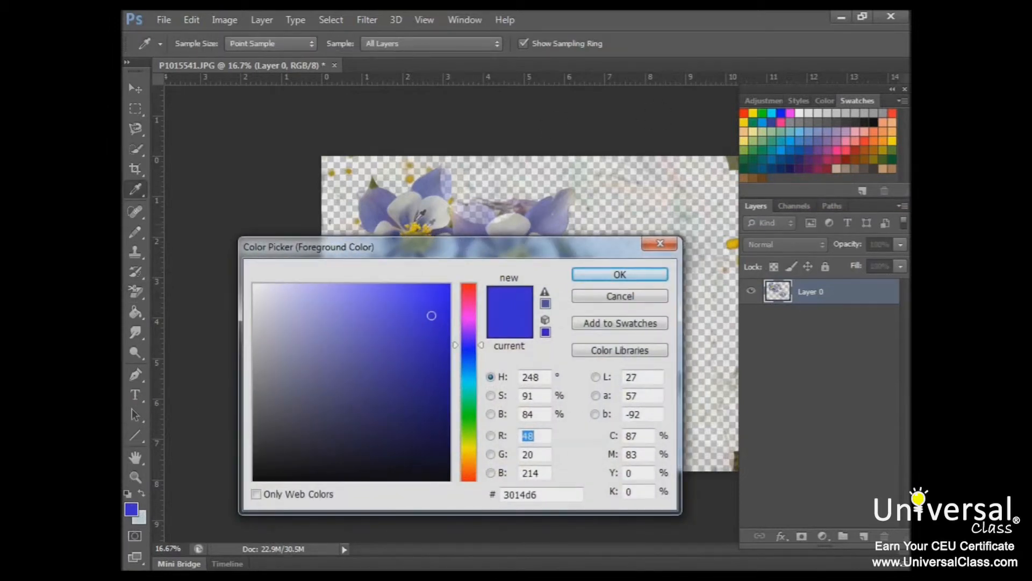
left_click(385, 195)
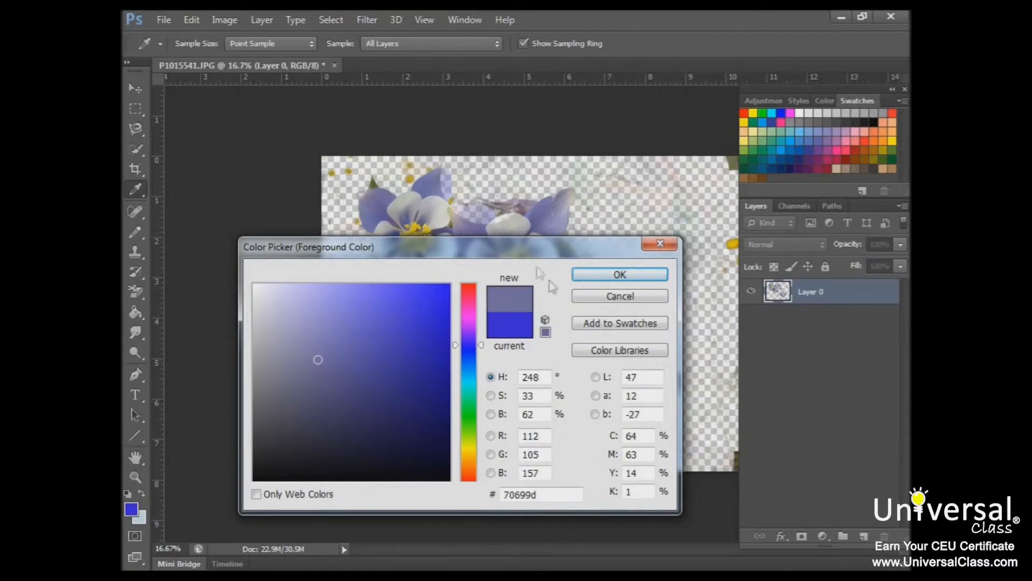
left_click(597, 325)
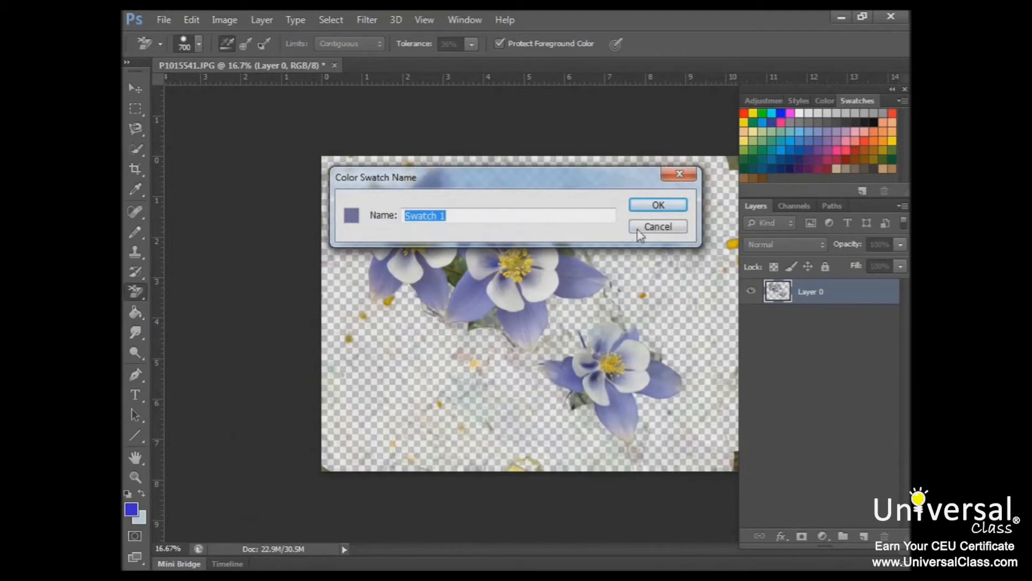
type("flower petal")
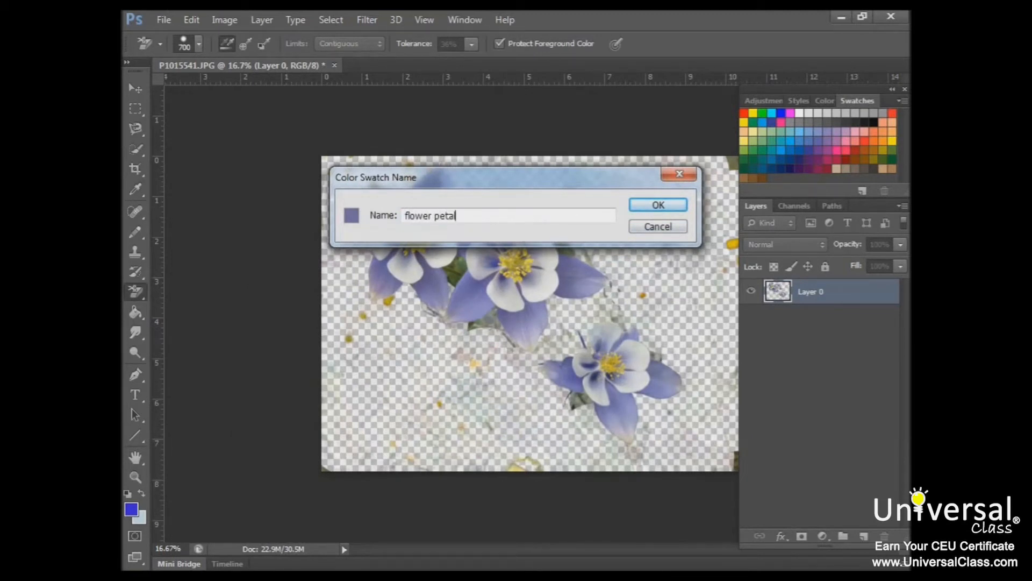
left_click(652, 205)
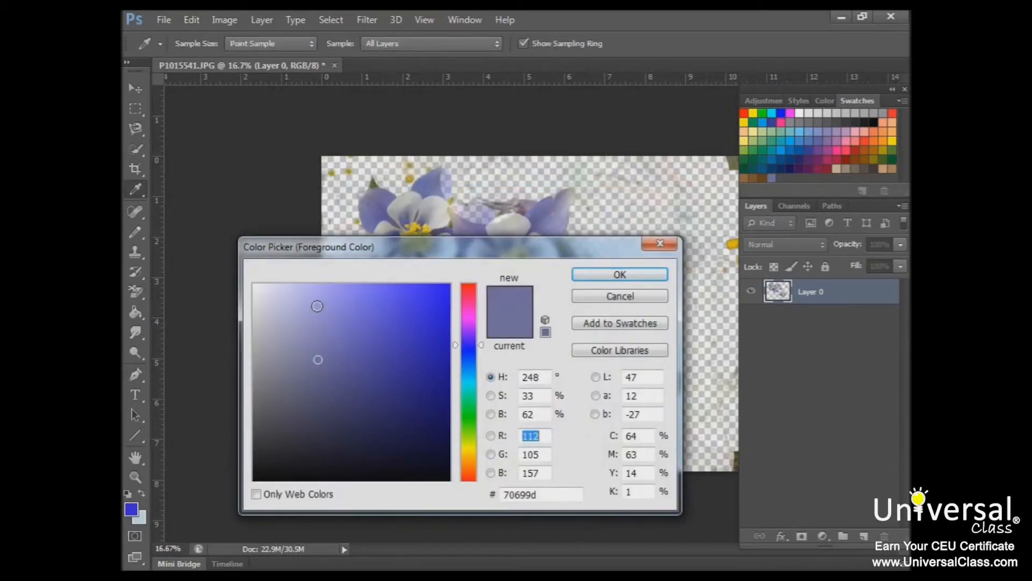
Sample yellow (#dcc100) from the flower's center as the foreground color and try to add it as a named swatch.
left_click(418, 221)
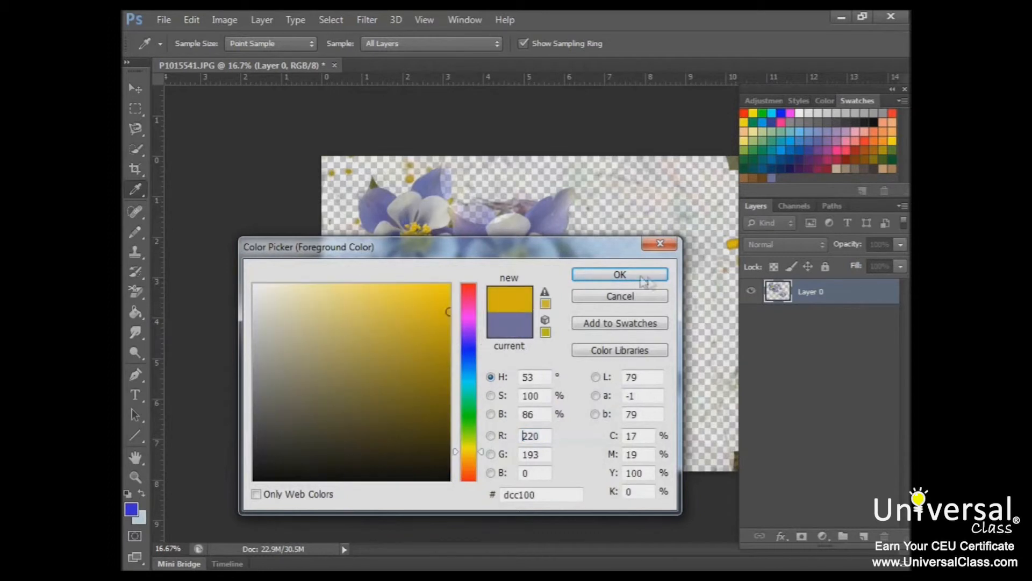
left_click(648, 324)
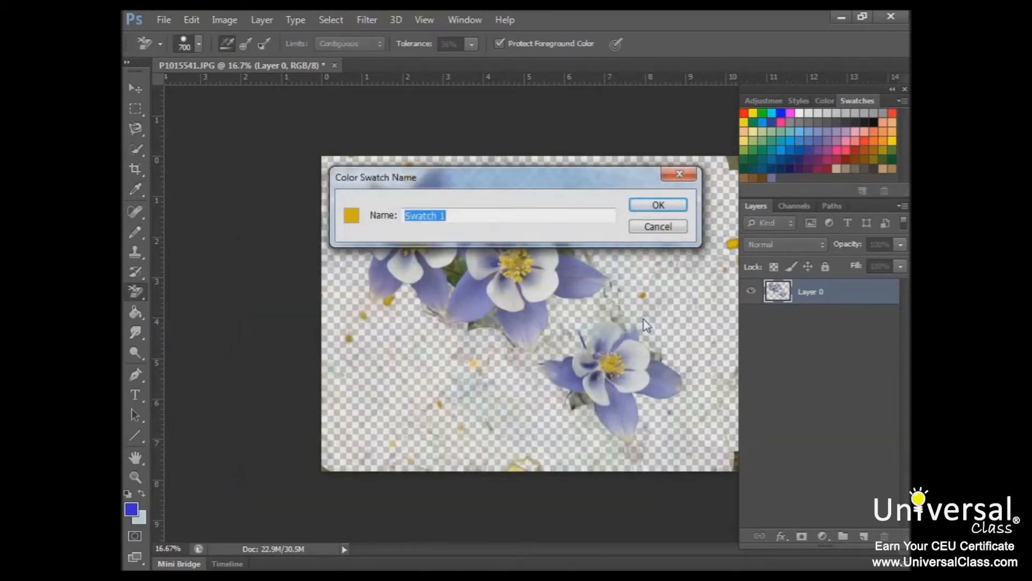
type("e flower")
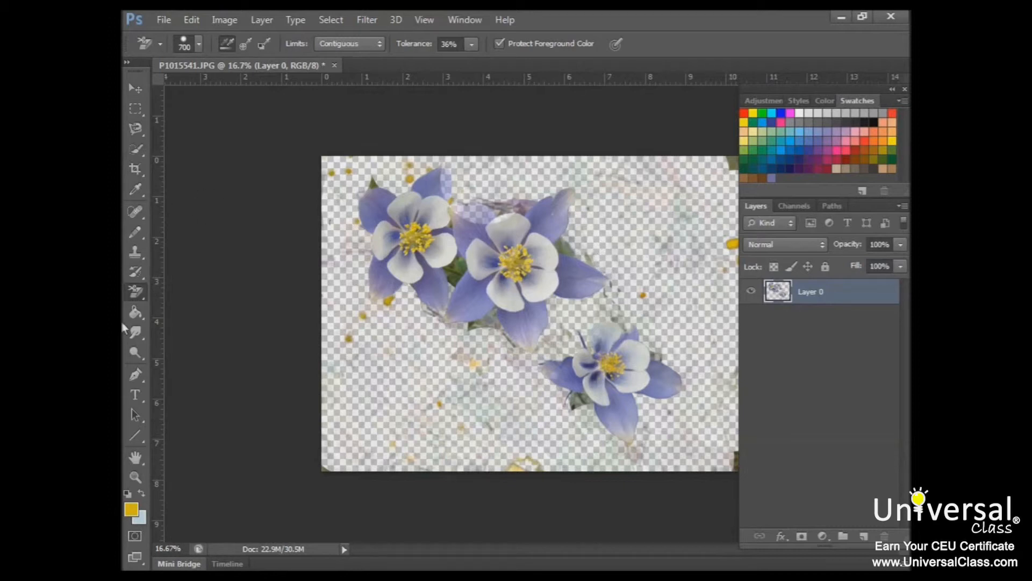
Switch to the Gradient tool and base a custom gradient on the Spectrum preset, keeping the gradient type Solid.
left_click_drag(135, 311, 179, 304)
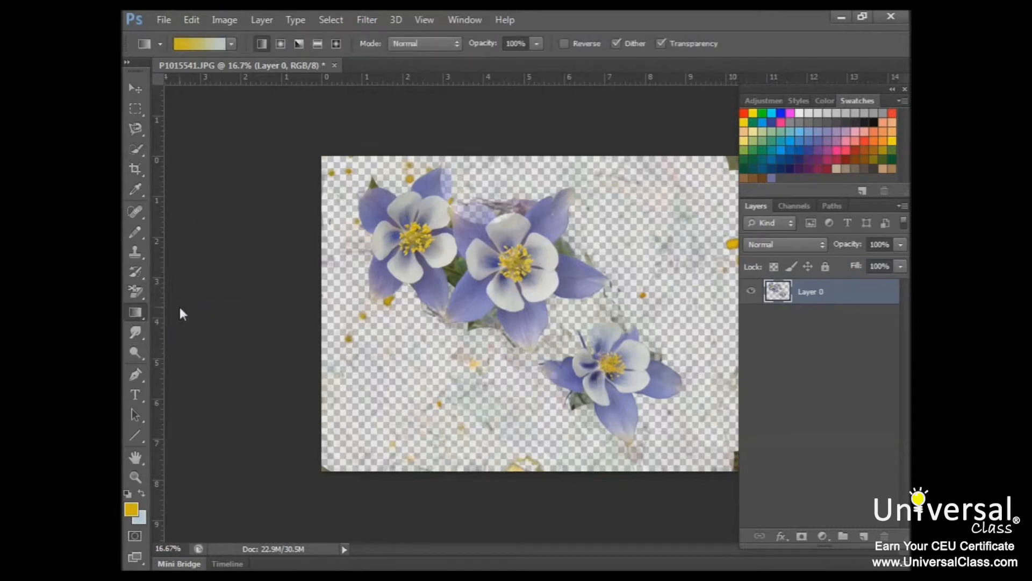
left_click(209, 43)
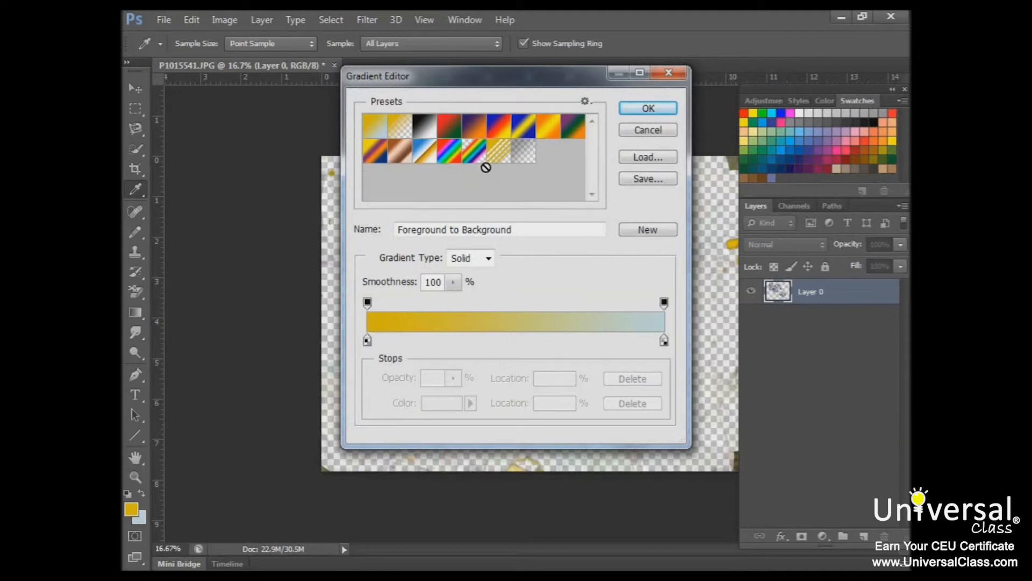
left_click(450, 153)
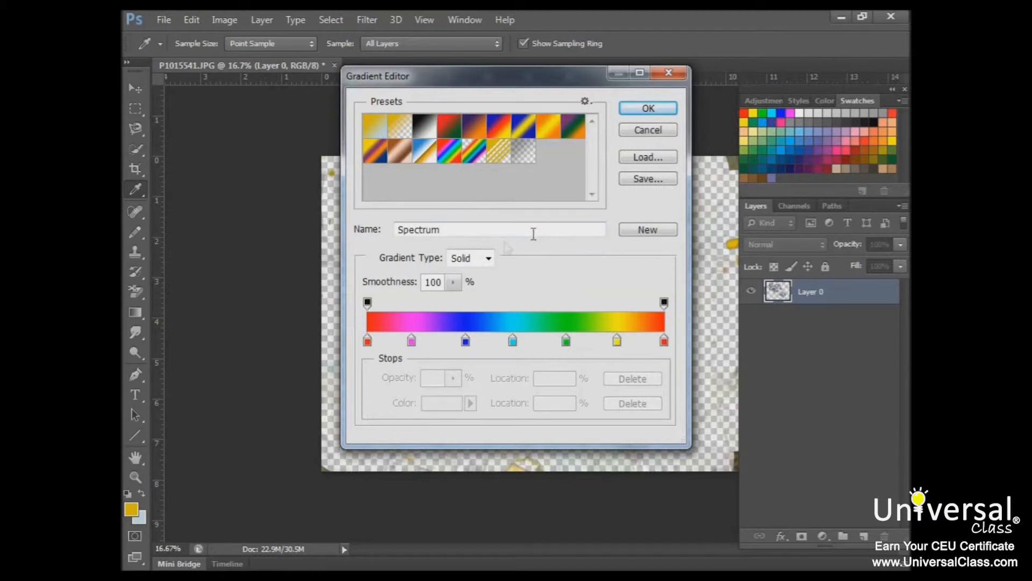
left_click(489, 258)
left_click(481, 274)
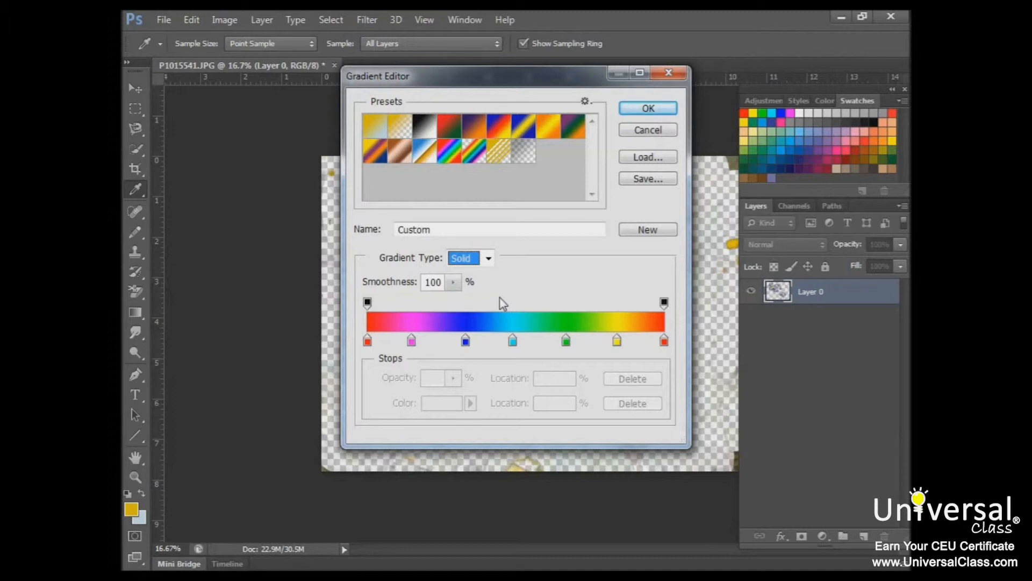
Set the color of the gradient's first stop, at location 0%, to blue (#009bdc).
left_click(367, 342)
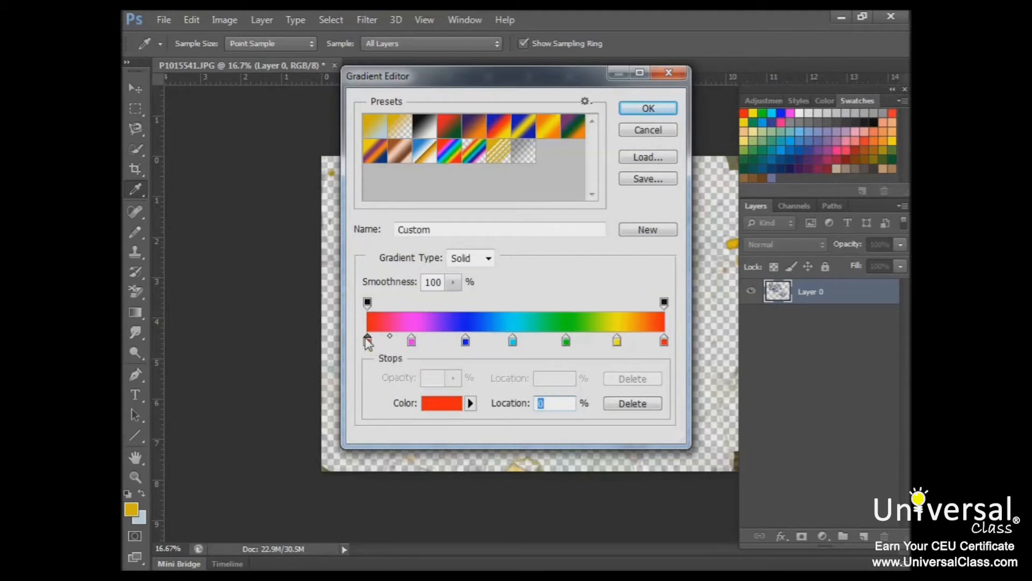
left_click(470, 404)
left_click(508, 422)
left_click(468, 404)
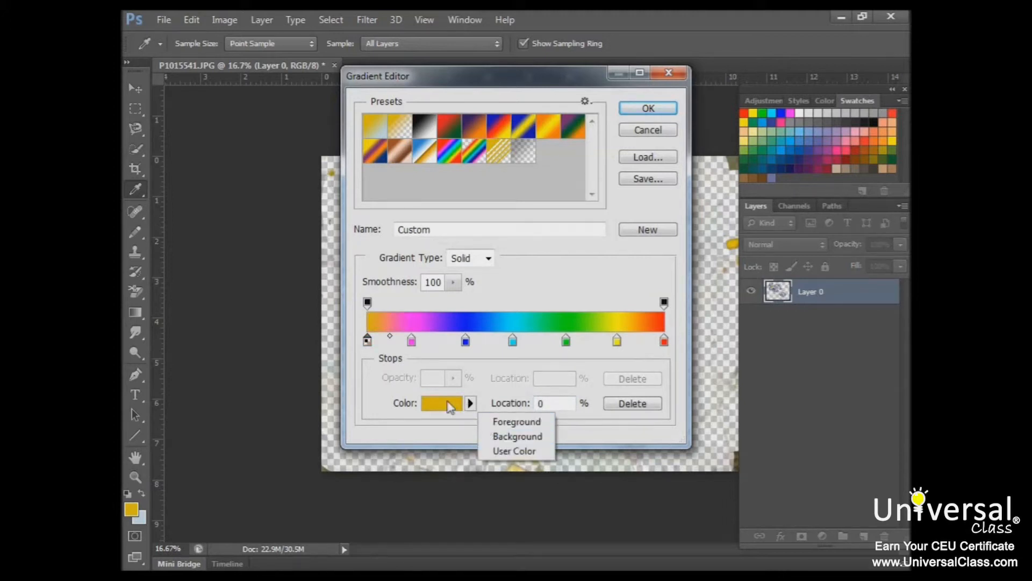
left_click(449, 407)
left_click(449, 407)
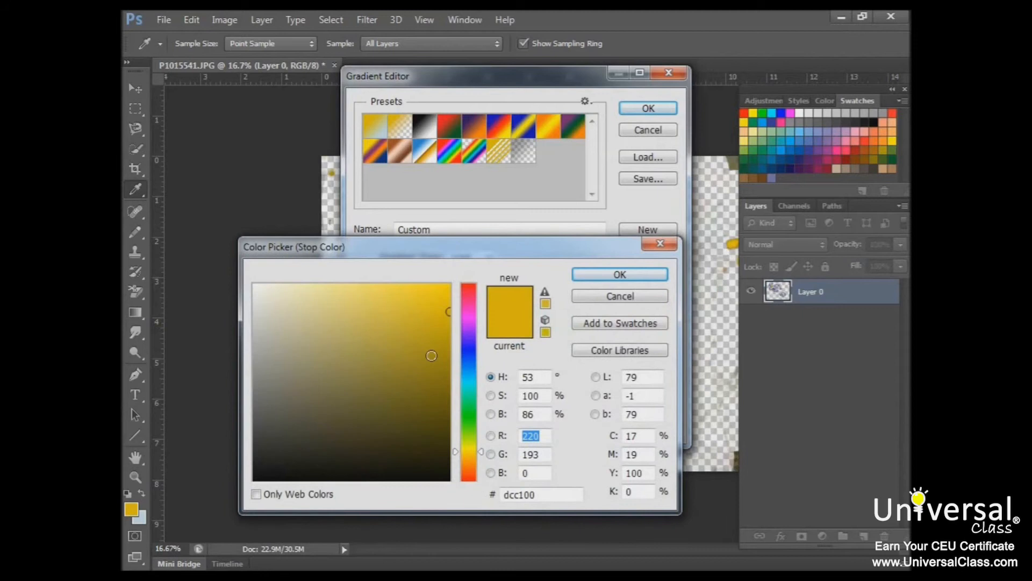
left_click(472, 371)
left_click(648, 271)
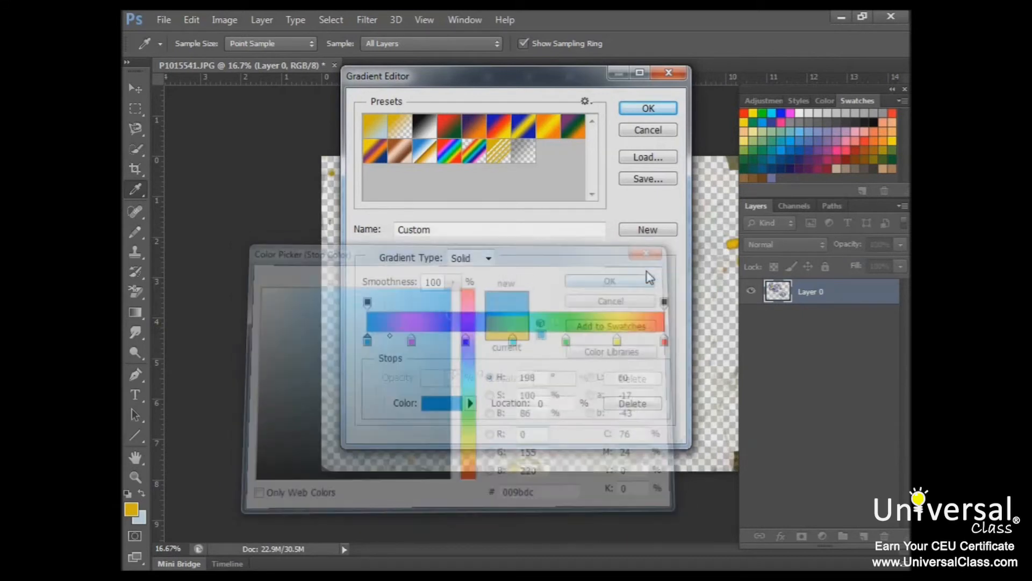
Set the color of the gradient's last stop, at location 100%, to dark blue (#0d045e).
left_click(664, 342)
left_click(442, 403)
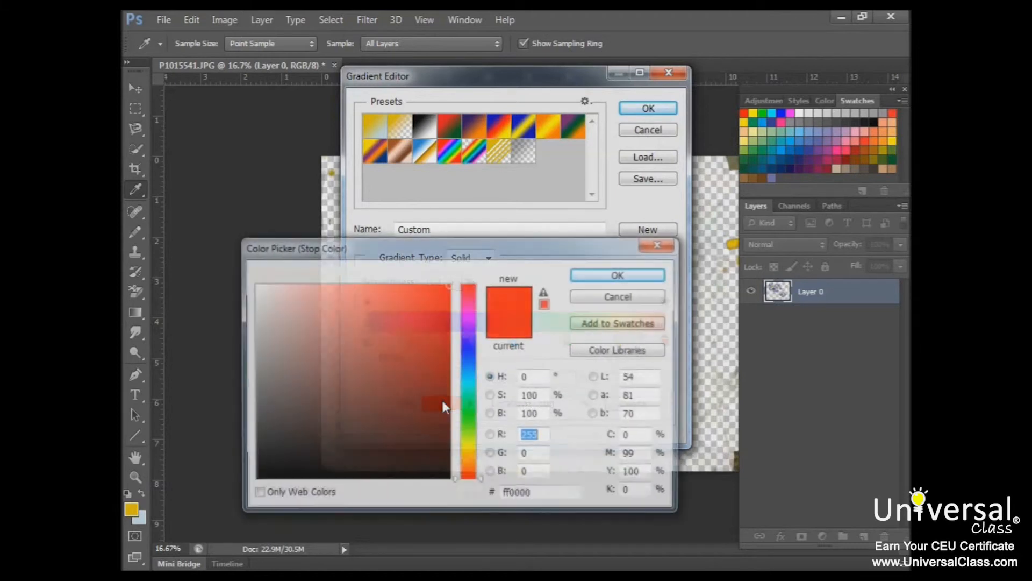
left_click(468, 352)
left_click(438, 408)
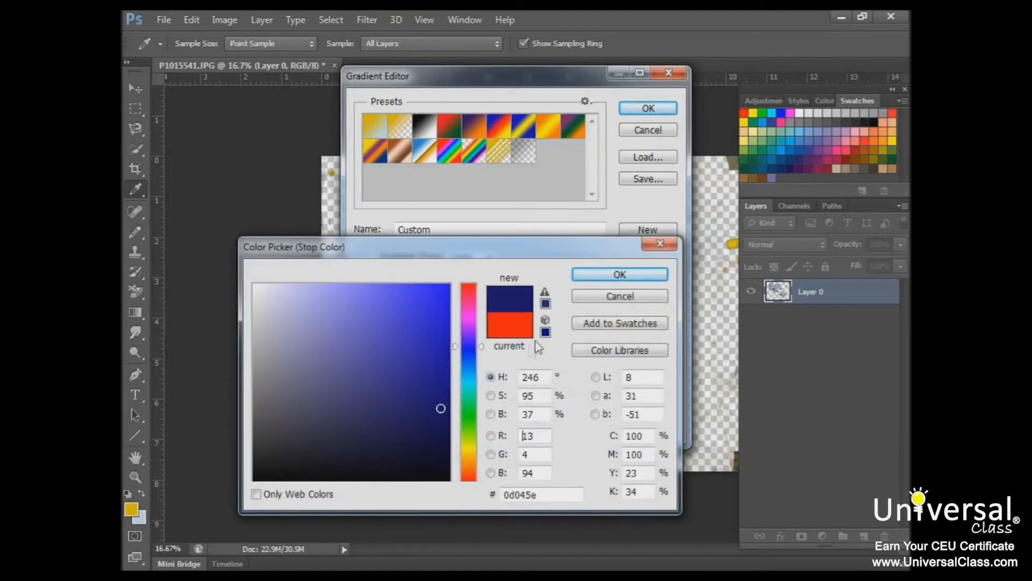
left_click(620, 274)
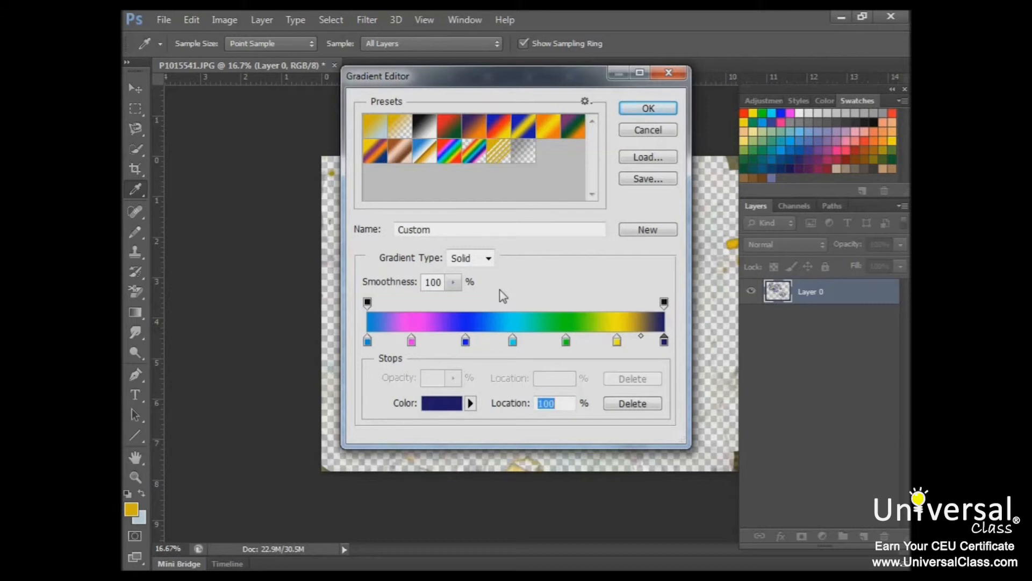
Move the last color stop to 88% with its midpoint shifted toward the yellow stop, and recolor it green sampled from the gradient.
left_click_drag(641, 337, 599, 339)
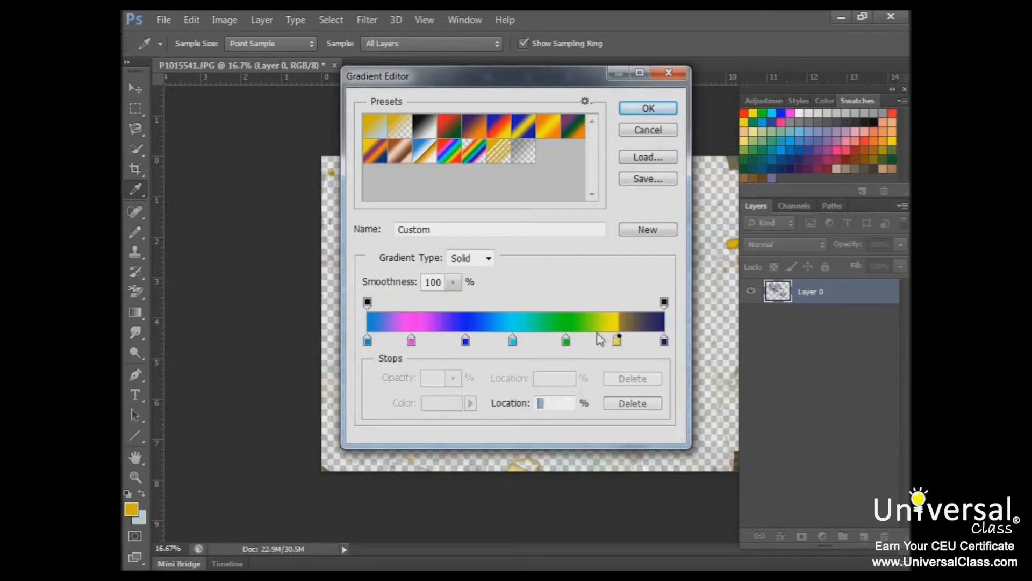
left_click_drag(664, 340, 629, 340)
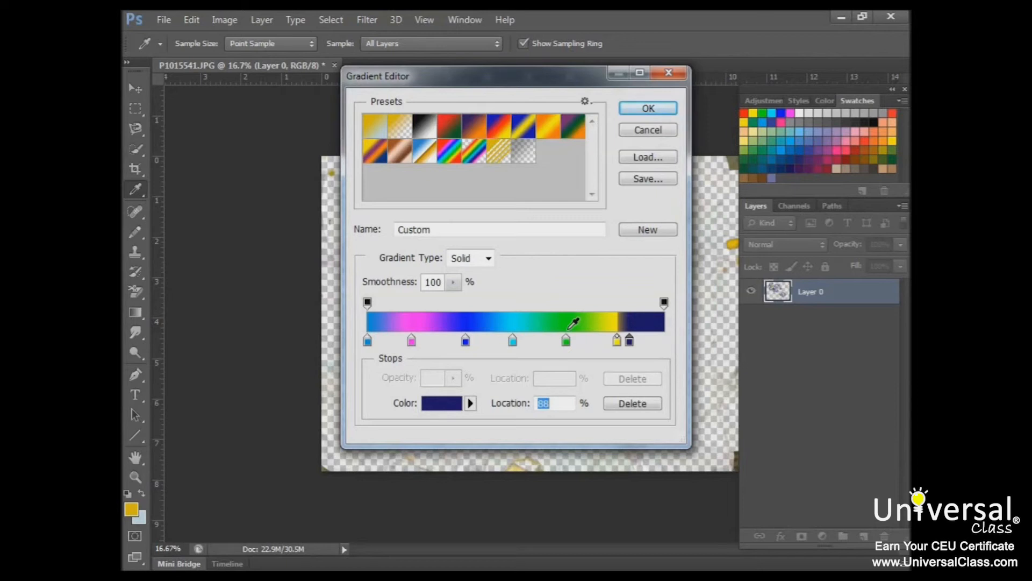
left_click(541, 321)
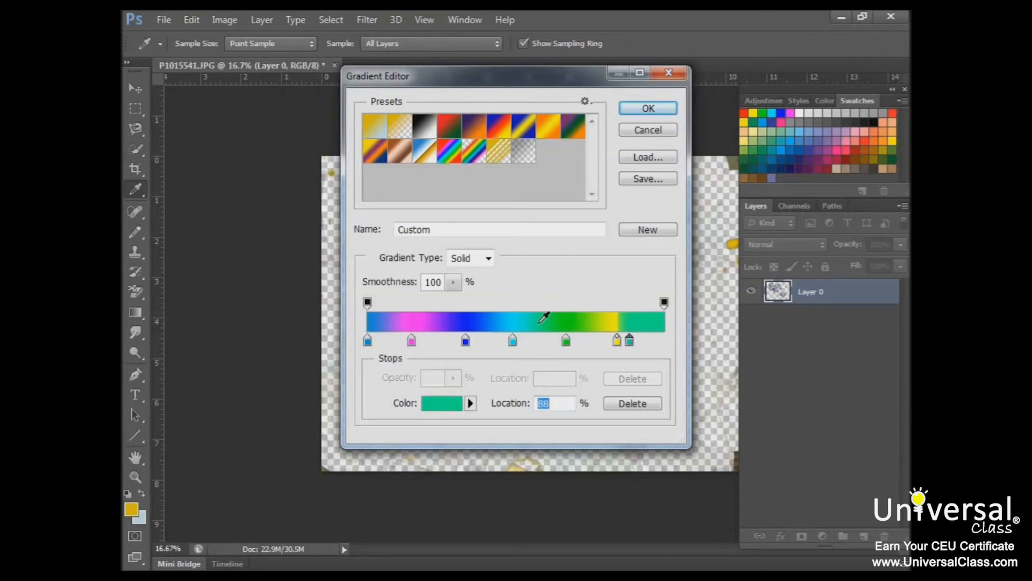
Add a green color stop at 58% and set the gradient's smoothness to 60%.
left_click(540, 341)
left_click(453, 281)
left_click_drag(454, 299, 422, 300)
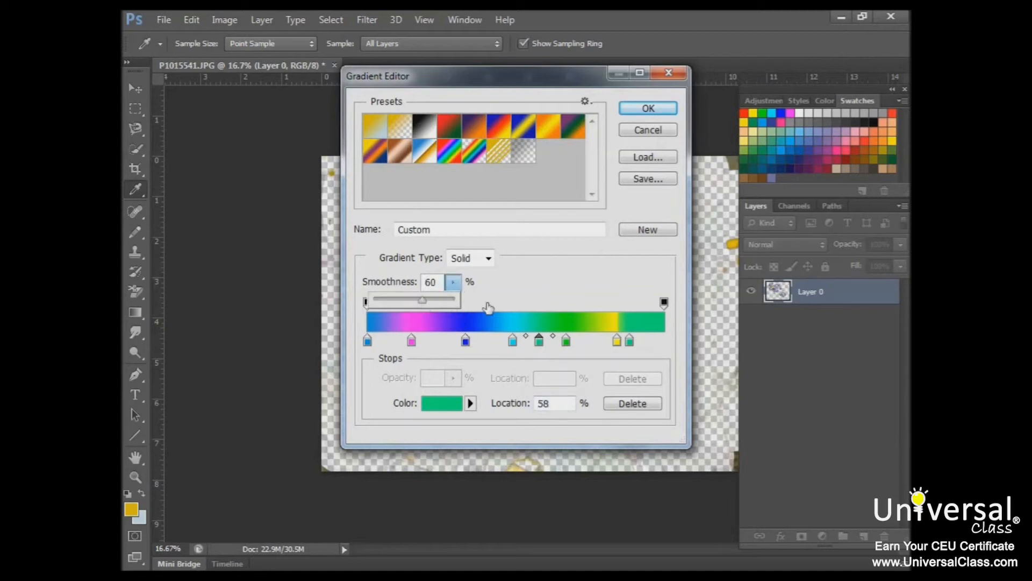
Name the gradient "New gradient", save it as a preset and accept it as the active gradient.
double_click(399, 229)
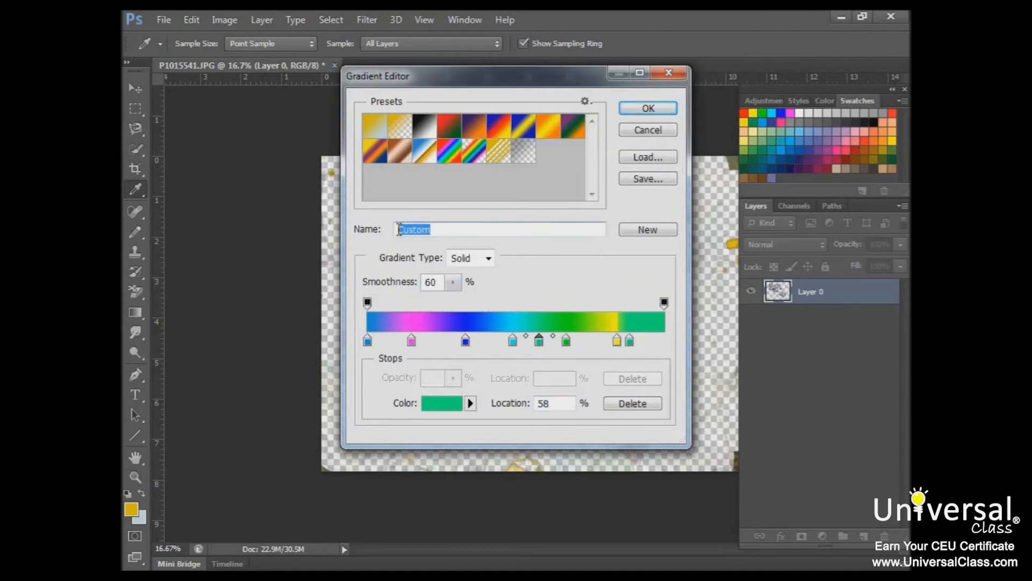
type("New gradient")
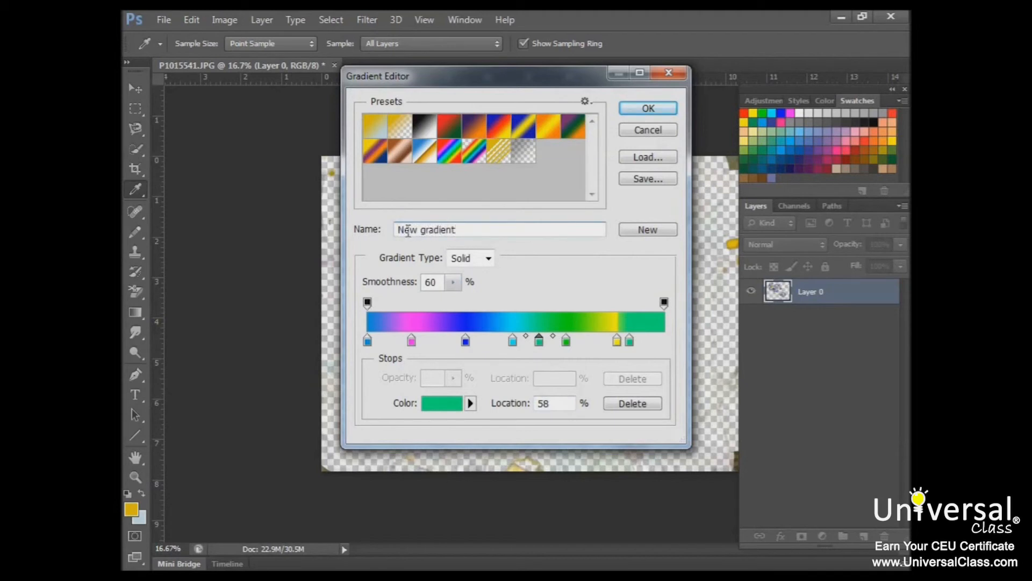
left_click(634, 234)
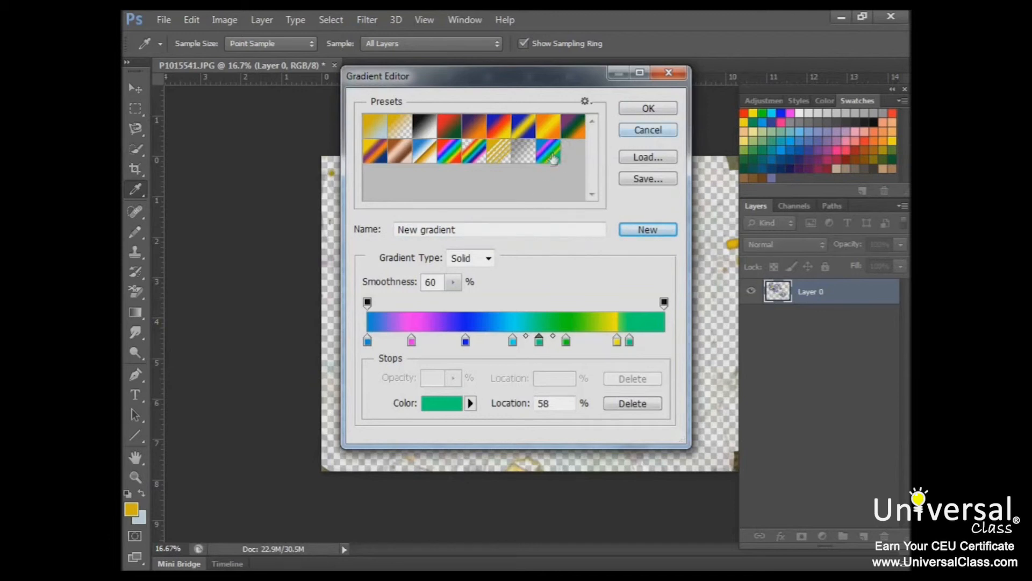
left_click(648, 108)
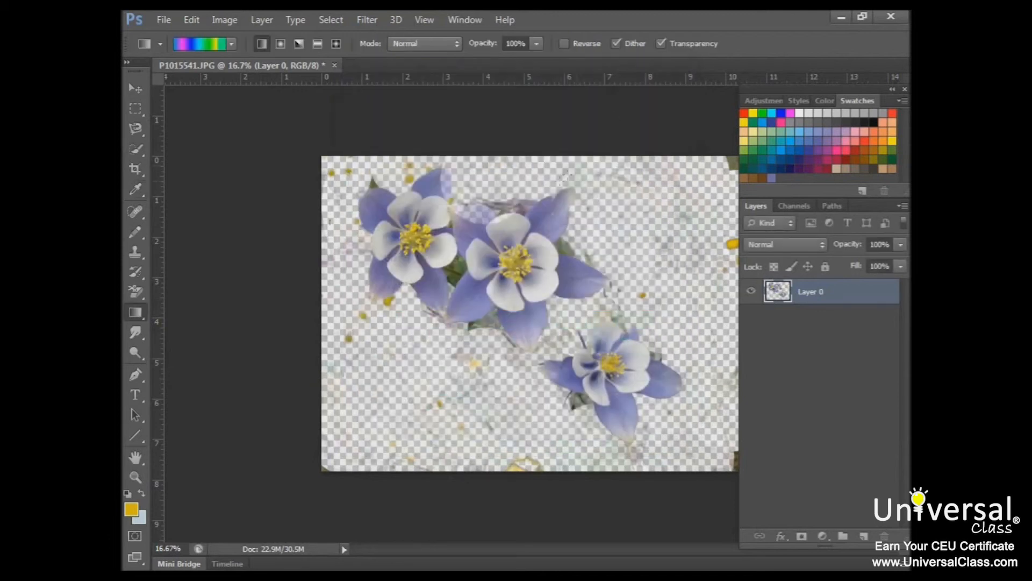
Create a new blank layer and place it beneath the flower layer, Layer 0.
left_click(864, 537)
left_click_drag(814, 291, 814, 326)
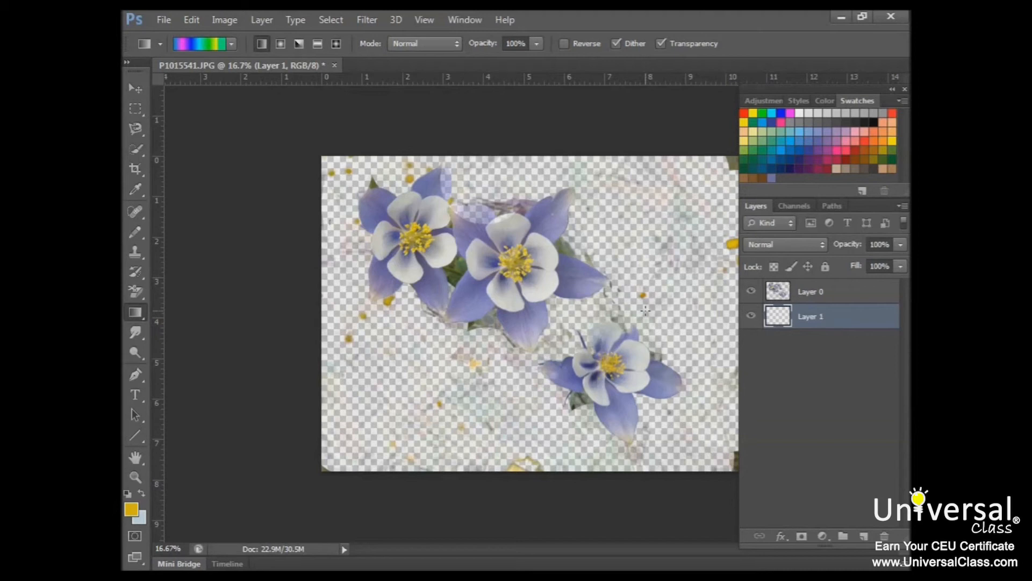
Try the gradient diagonally across Layer 1 from the upper-left to the lower-right of the image, and undo it.
left_click_drag(332, 172, 738, 460)
left_click_drag(738, 461, 738, 463)
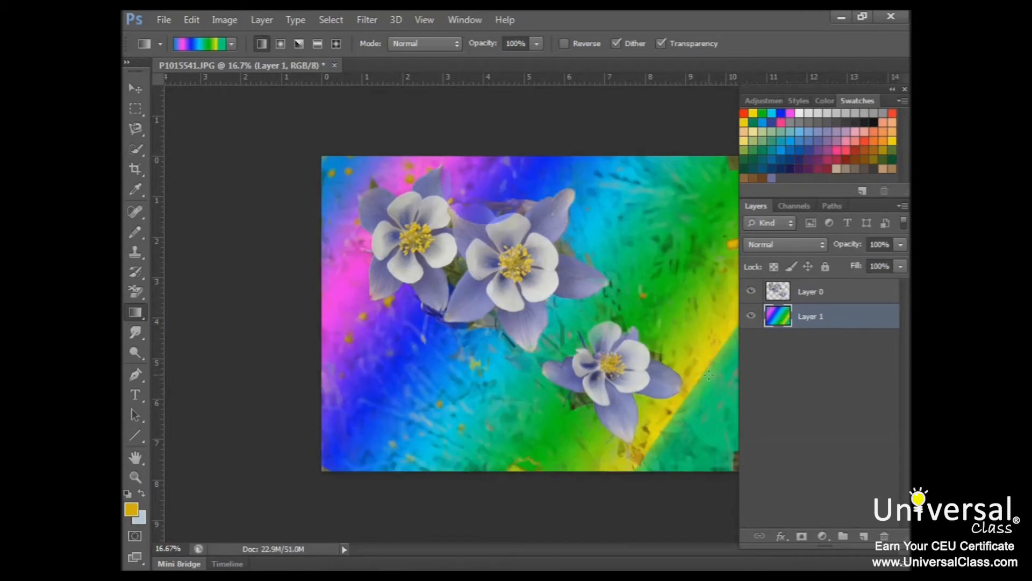
left_click(183, 25)
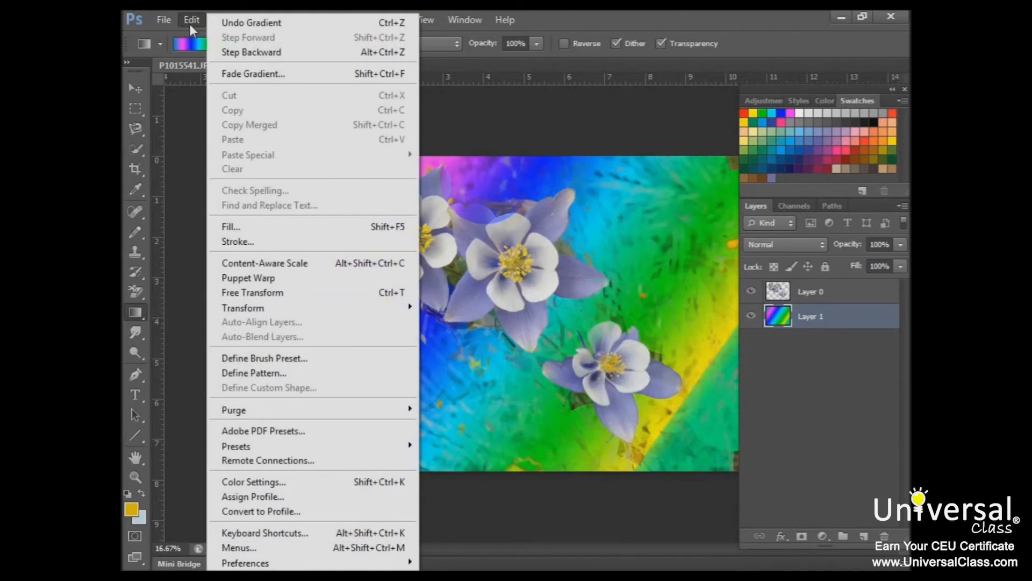
left_click(241, 23)
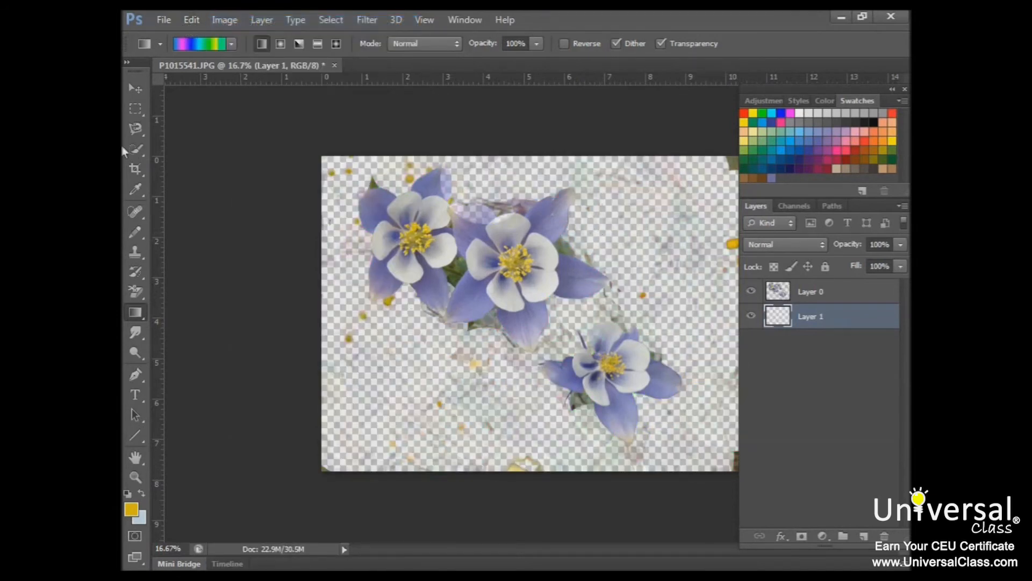
Select a full-height rectangular area from the image's left edge through the right tip of the upper middle flower.
left_click(135, 110)
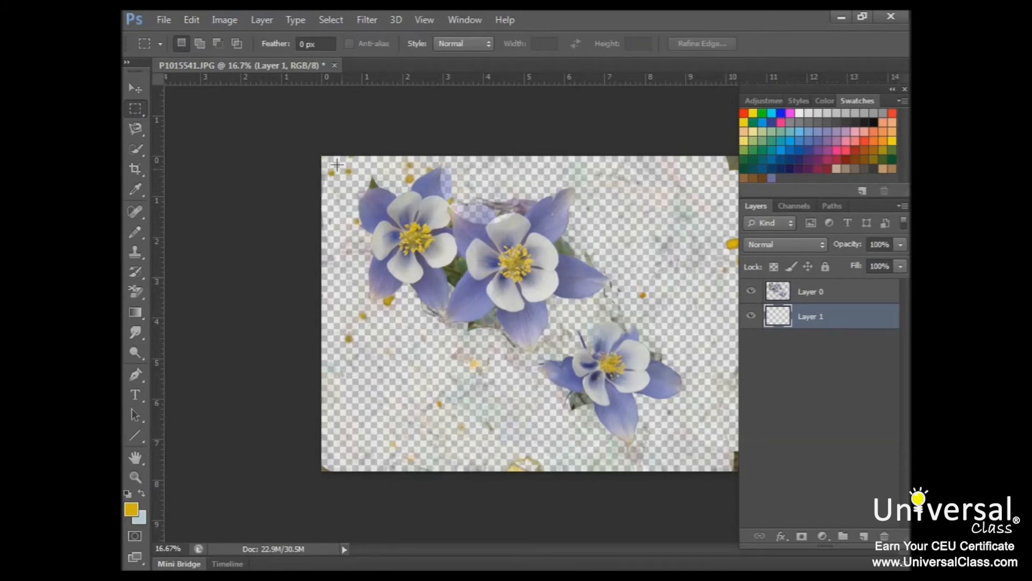
left_click_drag(314, 151, 568, 526)
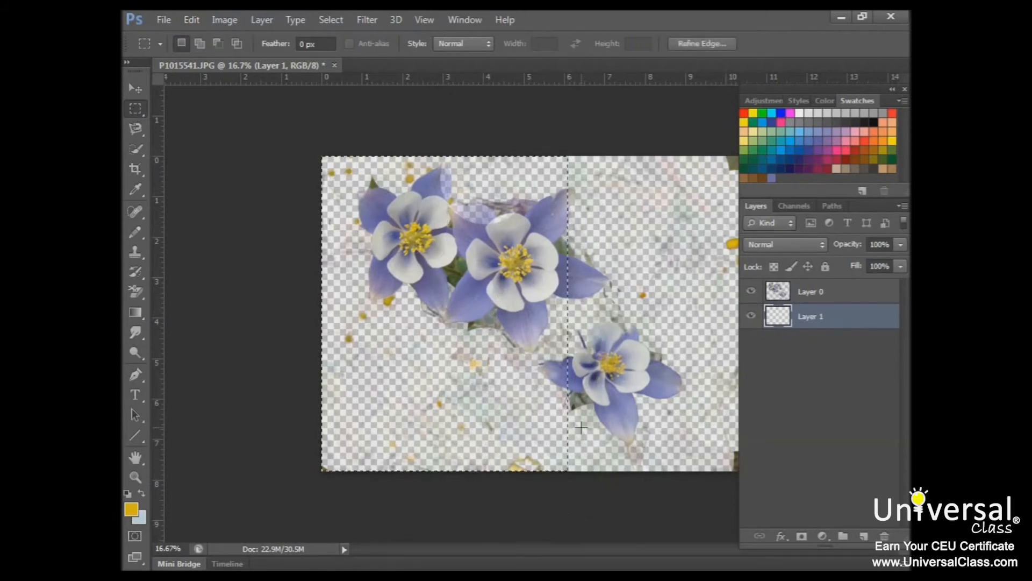
Activate the Gradient tool with the custom rainbow gradient and set its style to Diamond Gradient.
left_click(135, 312)
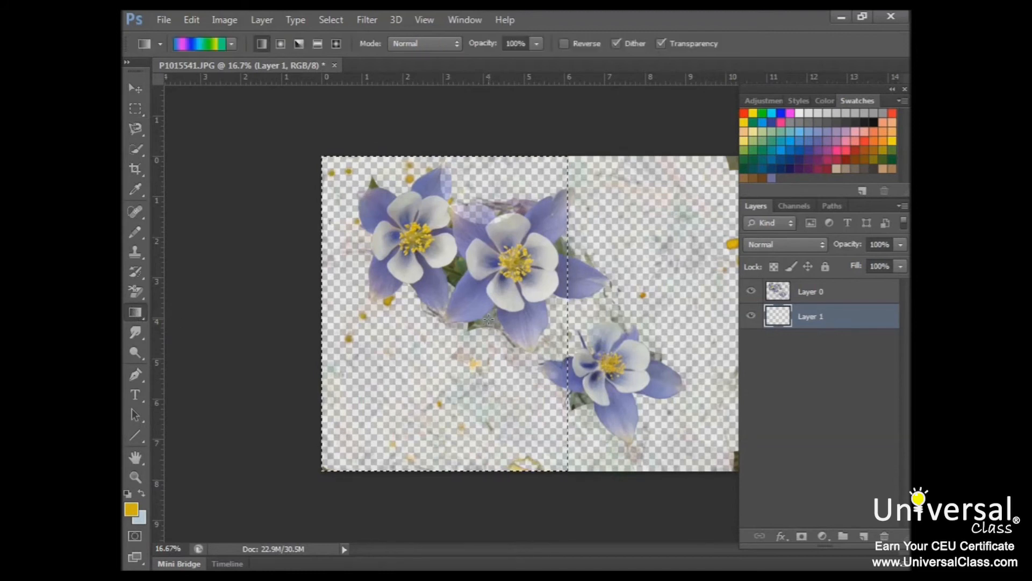
left_click(232, 44)
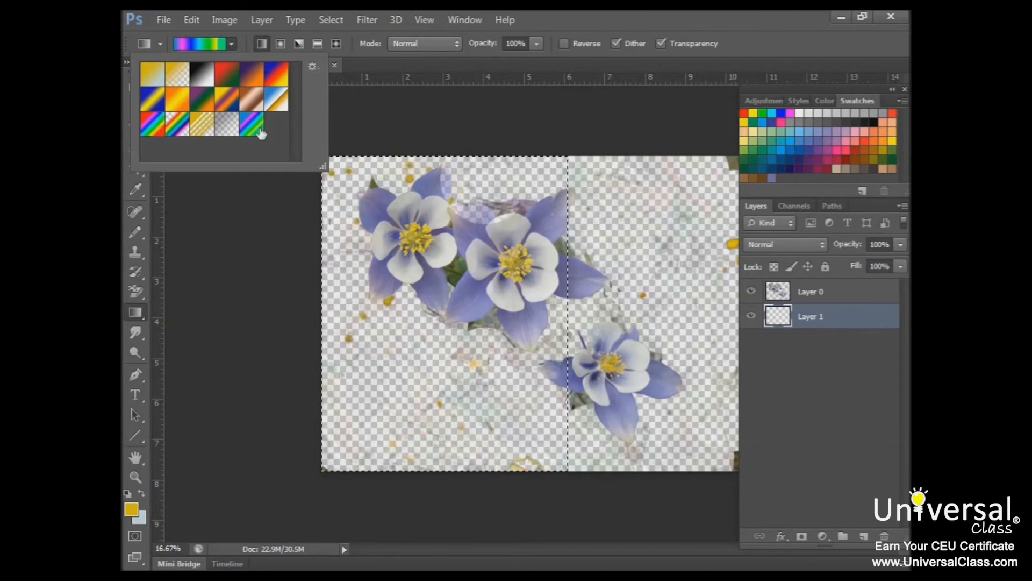
left_click(219, 277)
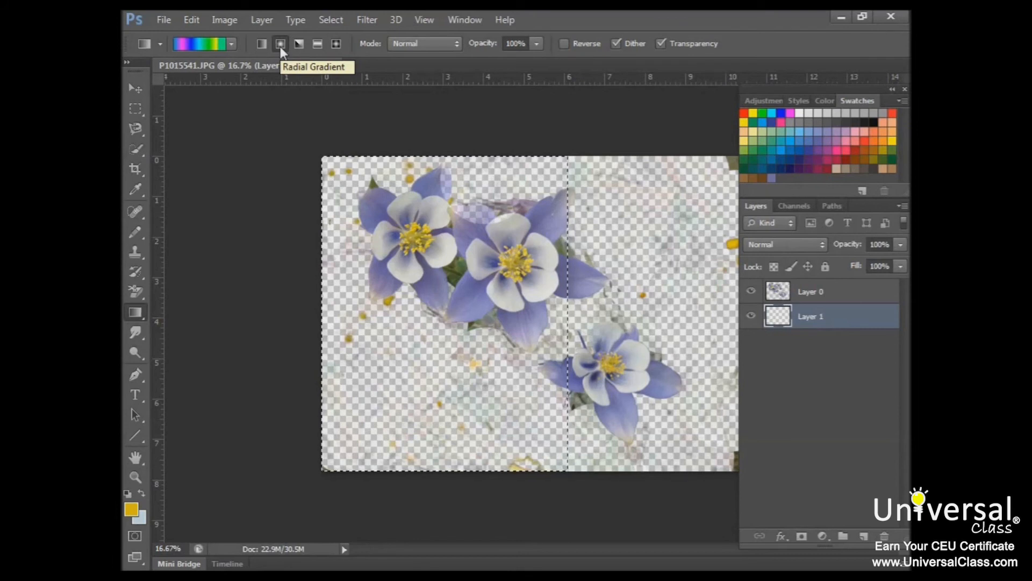
left_click(299, 45)
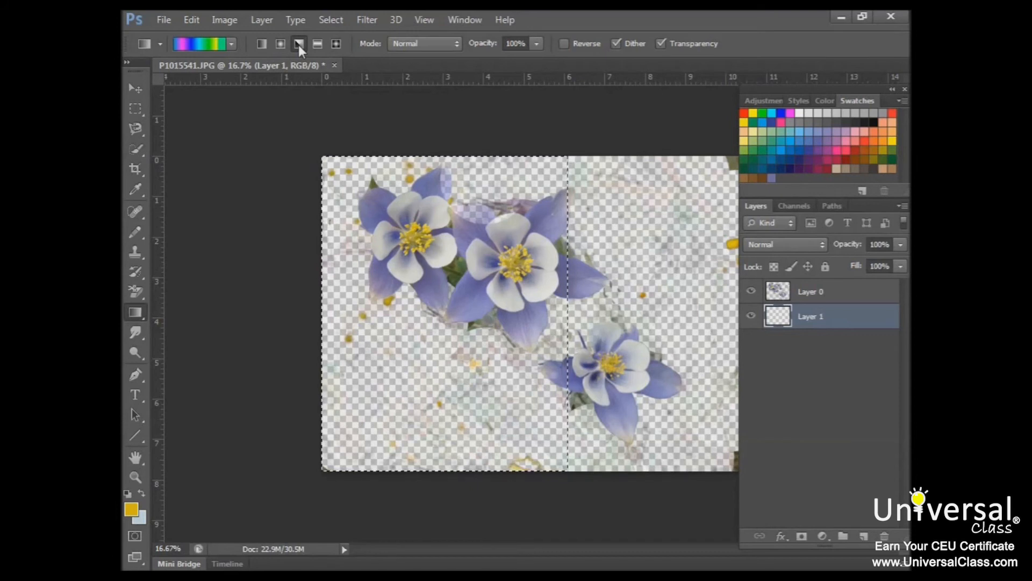
left_click(317, 45)
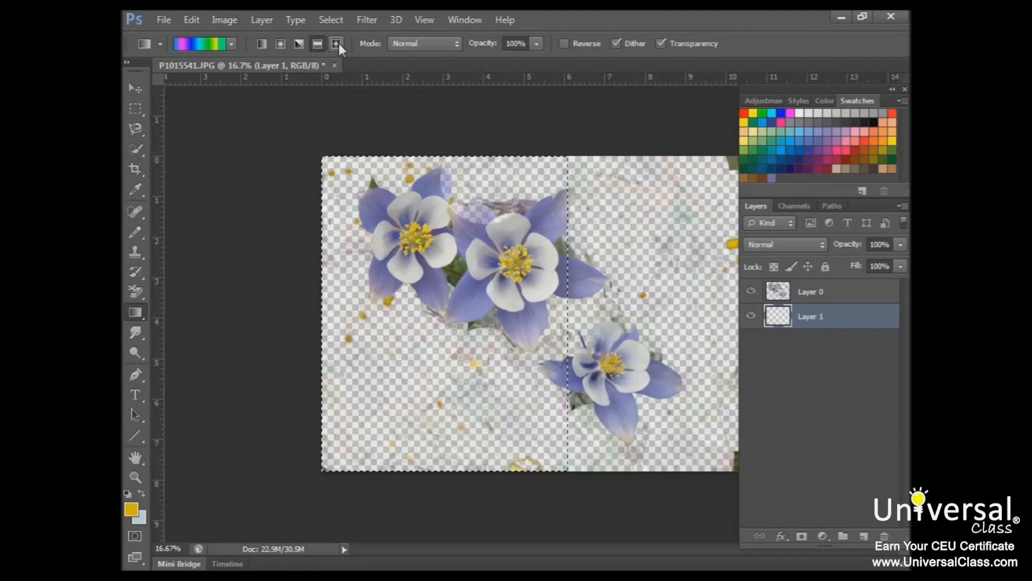
left_click(338, 42)
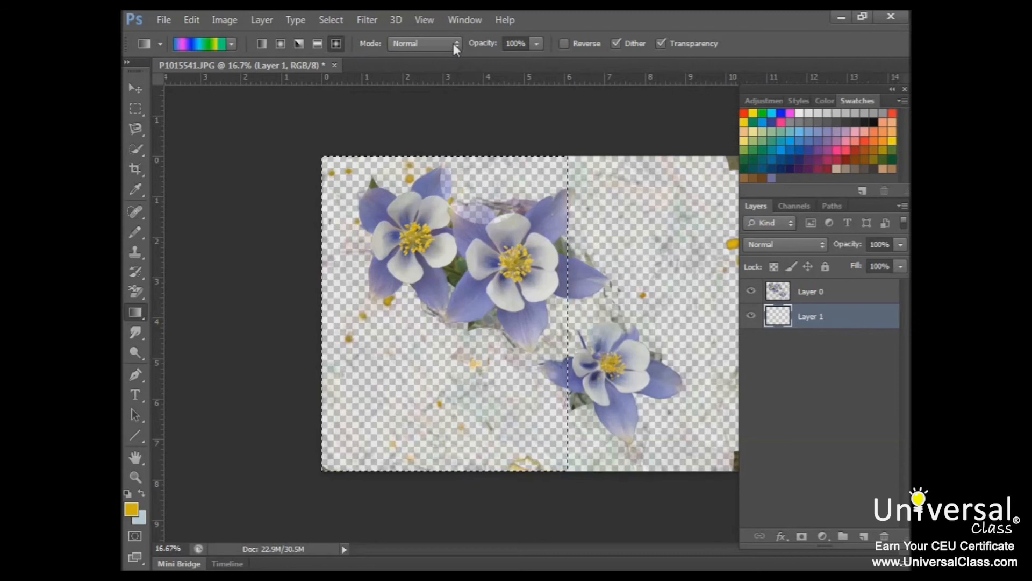
Set the gradient's blending mode to Normal and its opacity to 67%.
left_click(454, 43)
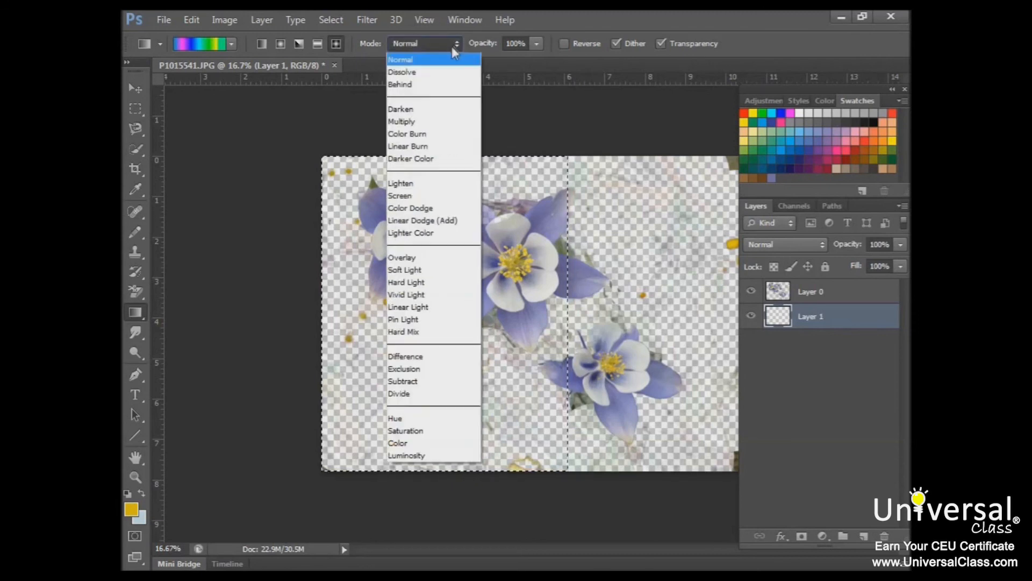
left_click(437, 60)
left_click(536, 44)
left_click(510, 60)
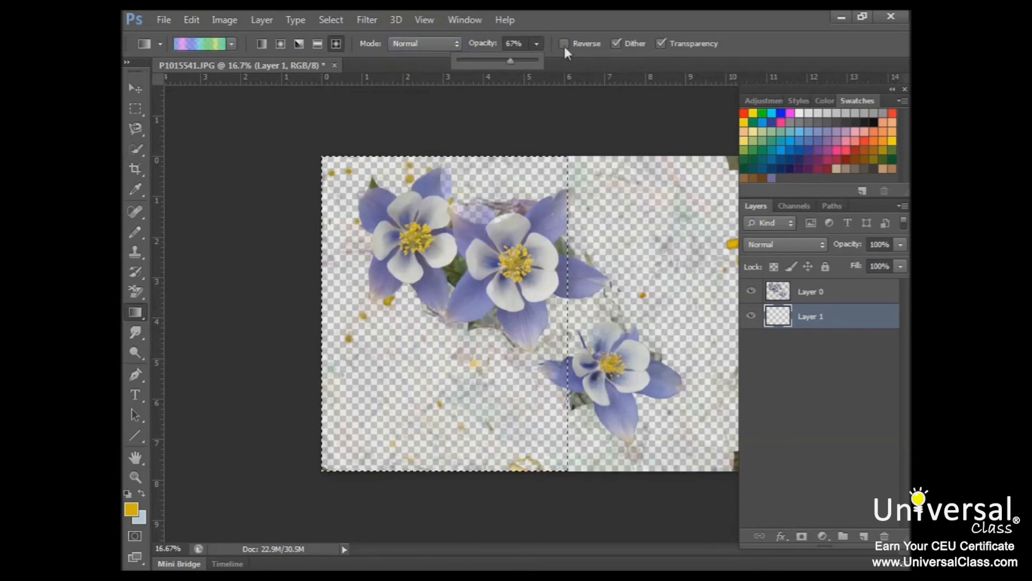
Reverse the gradient's colors and apply it on Layer 1 diagonally from the selection's lower-left area to its upper-right area.
left_click(563, 44)
left_click(564, 44)
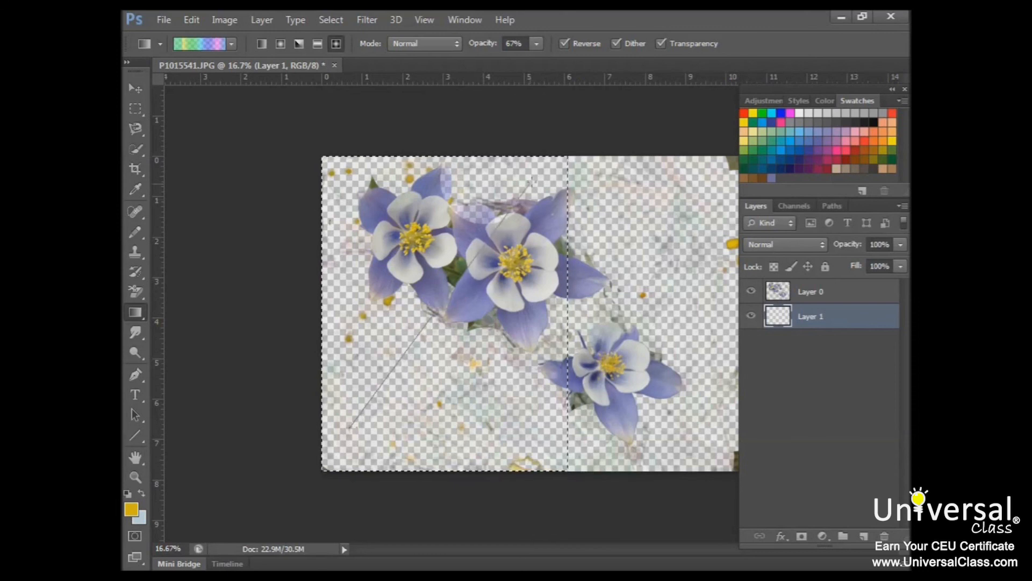
left_click_drag(535, 177, 537, 176)
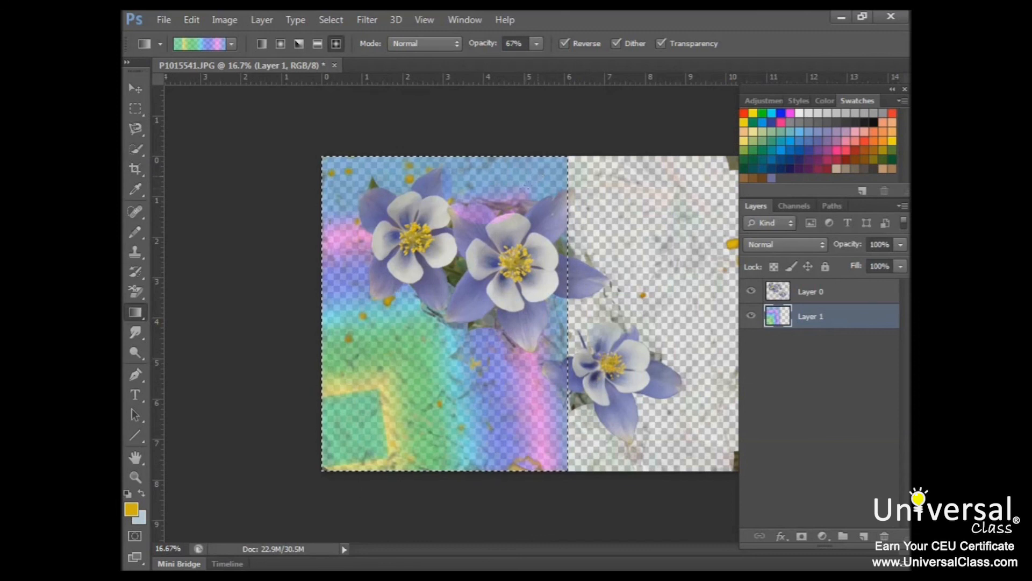